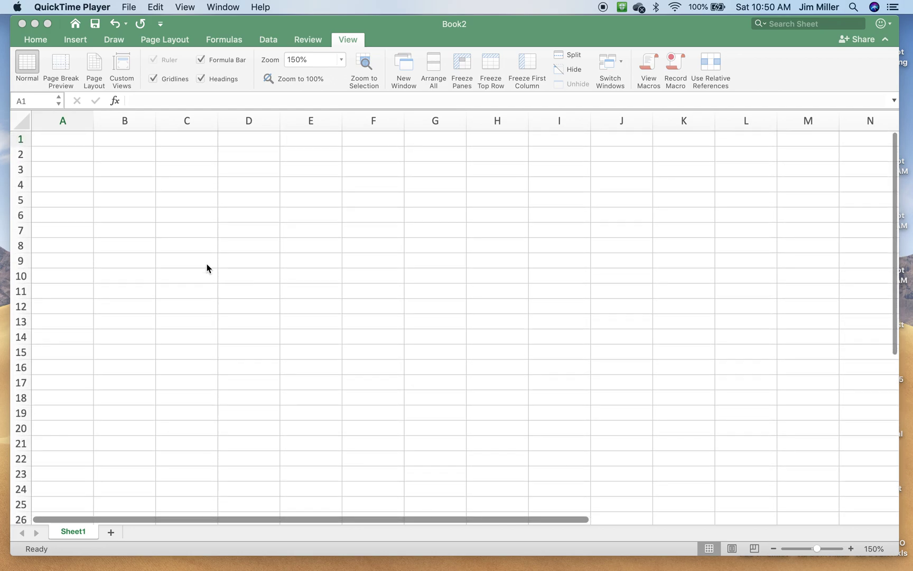
Enter the labels 'Principle' in A1 and 'Interest Rate' in A2, fixing the typo.
{"action": "left_click", "coordinate": [62, 144]}
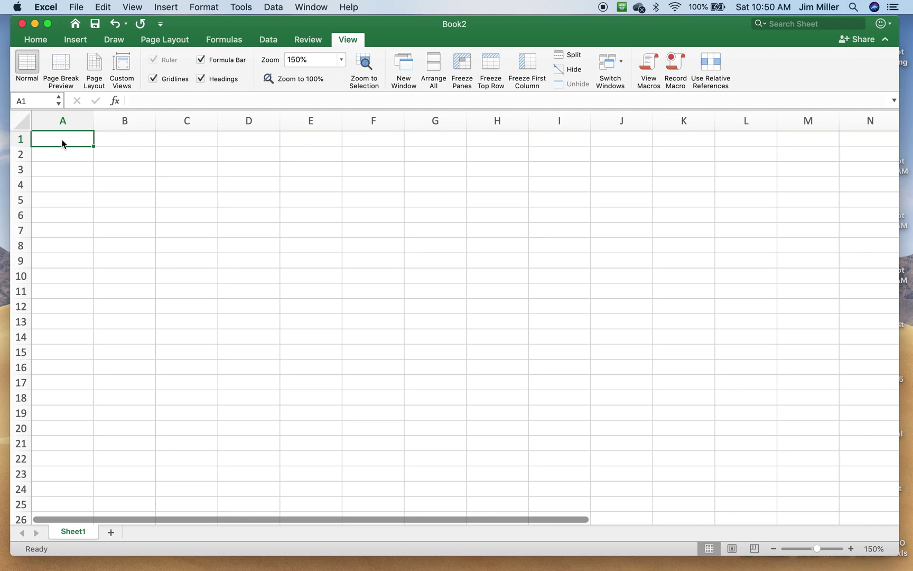
{"action": "type", "text": "Prin"}
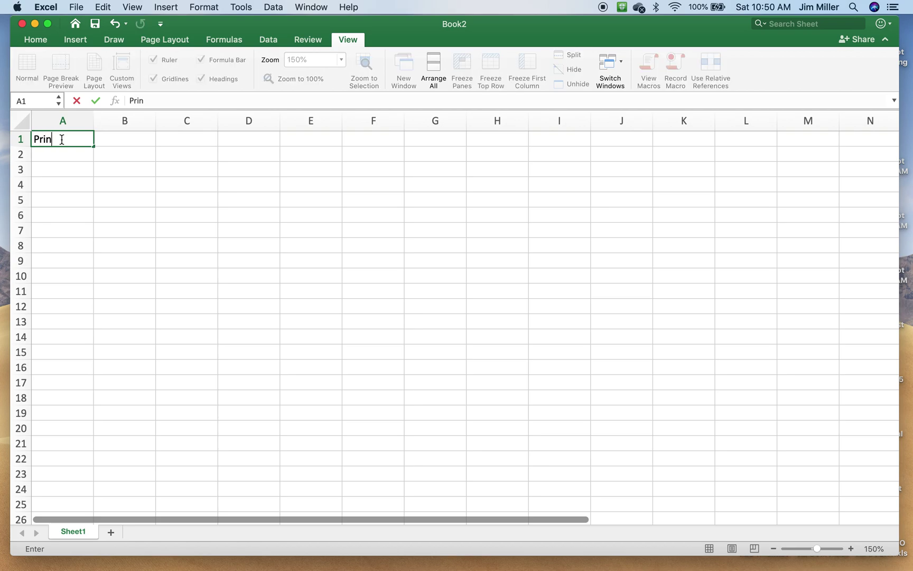
{"action": "type", "text": "ciple"}
{"action": "key", "text": "Tab"}
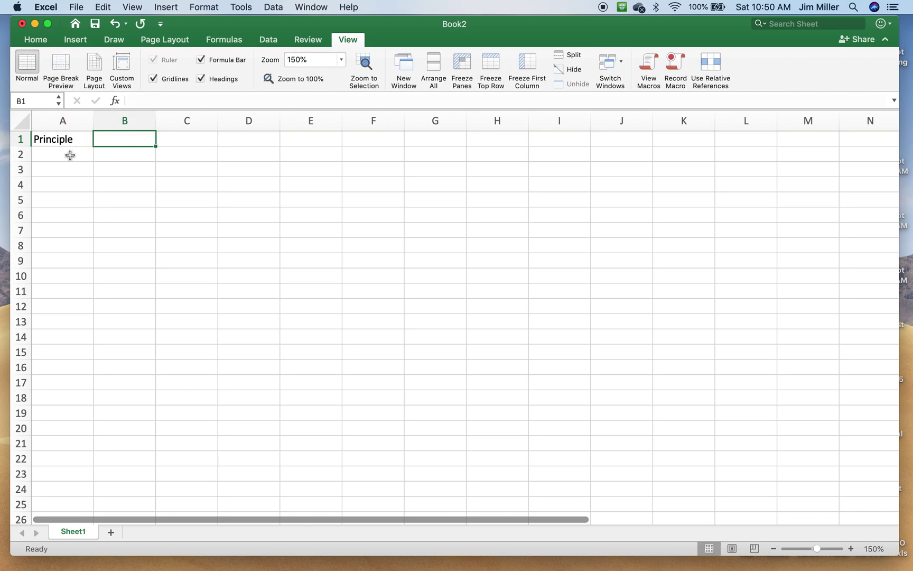
{"action": "left_click", "coordinate": [67, 155]}
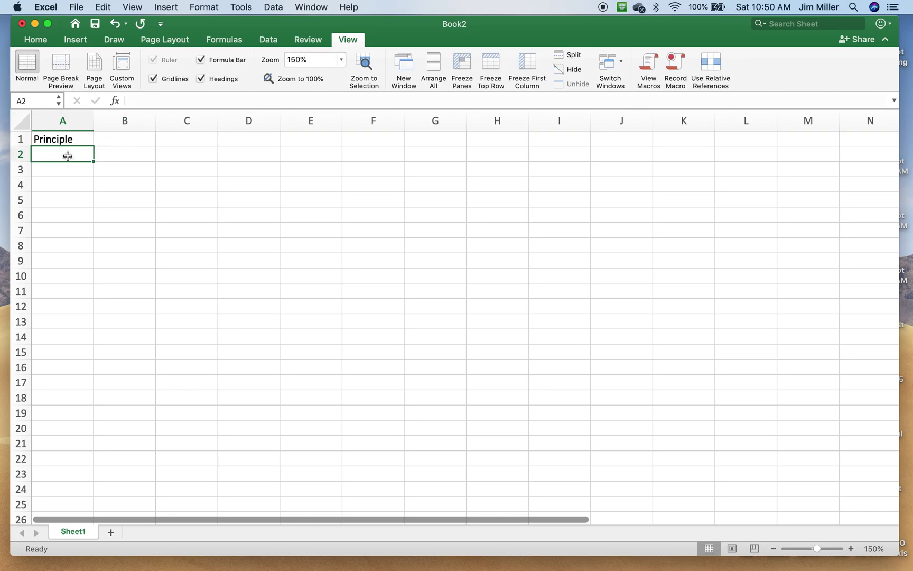
{"action": "type", "text": "Interet"}
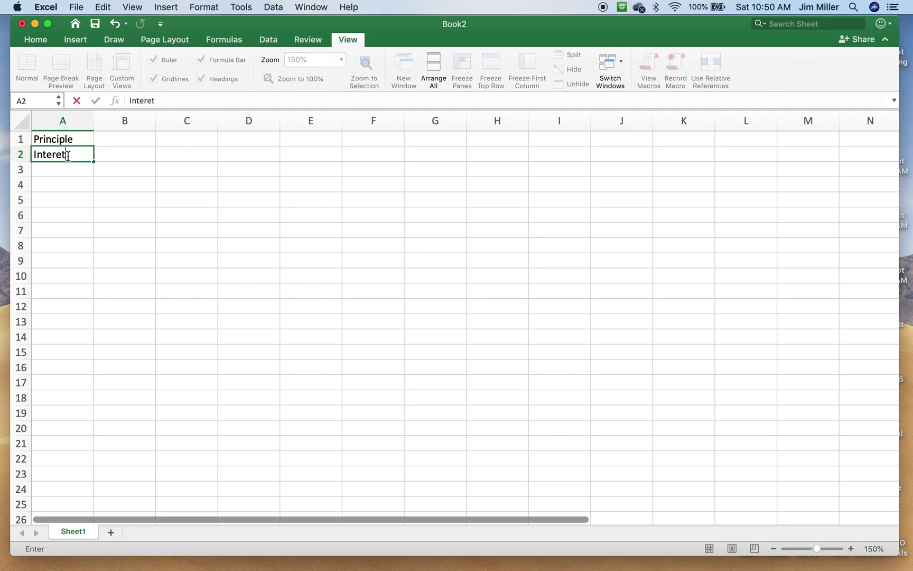
{"action": "key", "text": "BackSpace"}
{"action": "key", "text": "BackSpace"}
{"action": "type", "text": "est Rate"}
{"action": "key", "text": "F2"}
{"action": "left_click", "coordinate": [125, 153]}
Enter the label 'Compounding' in A3, correcting the misspelling.
{"action": "left_click", "coordinate": [82, 170]}
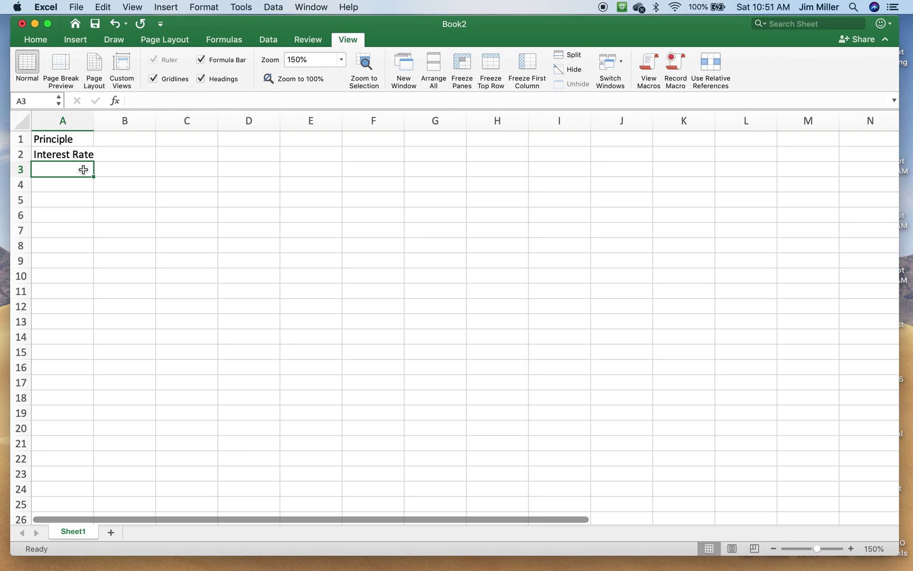
{"action": "type", "text": "Compu"}
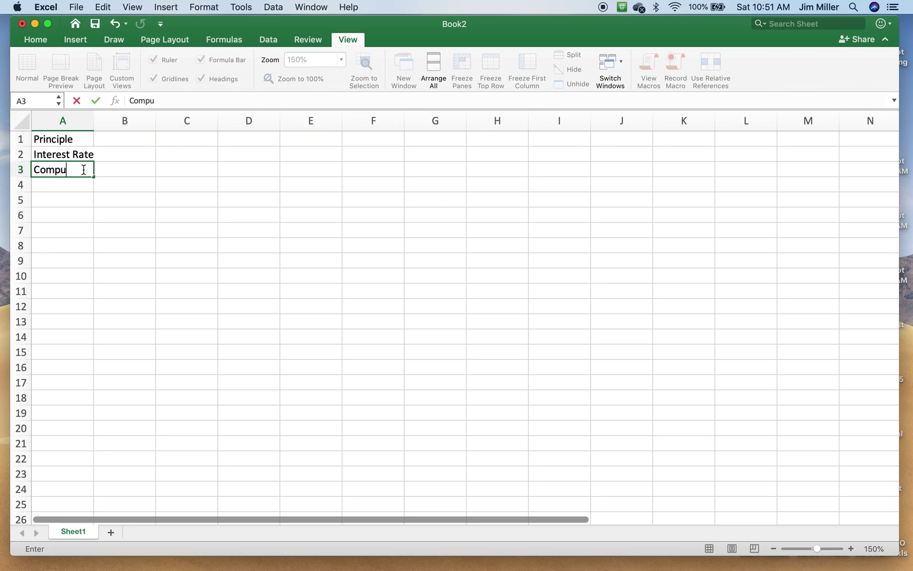
{"action": "key", "text": "BackSpace"}
{"action": "type", "text": "ounduing"}
{"action": "left_click", "coordinate": [89, 170]}
{"action": "key", "text": "BackSpace"}
{"action": "key", "text": "Return"}
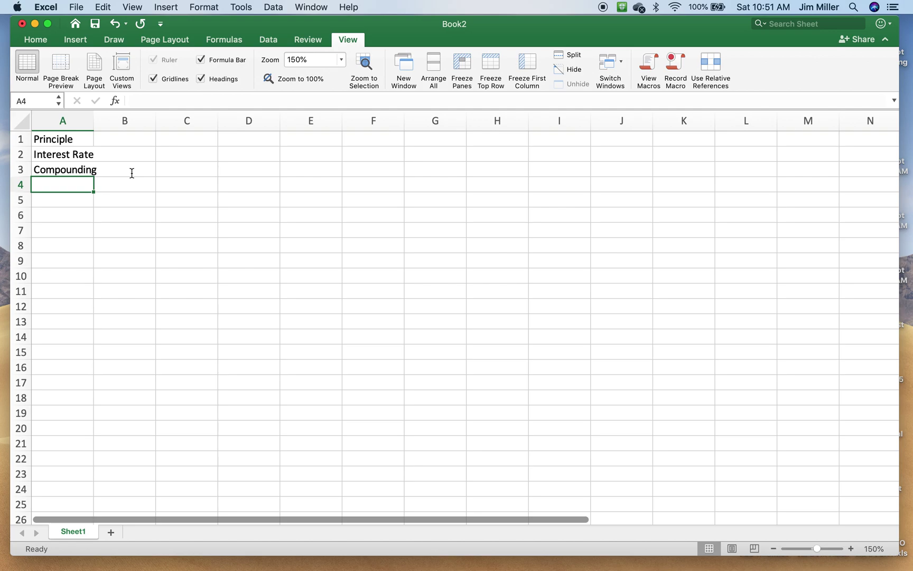
Enter the heading 'Period' in A5.
{"action": "left_click", "coordinate": [70, 199]}
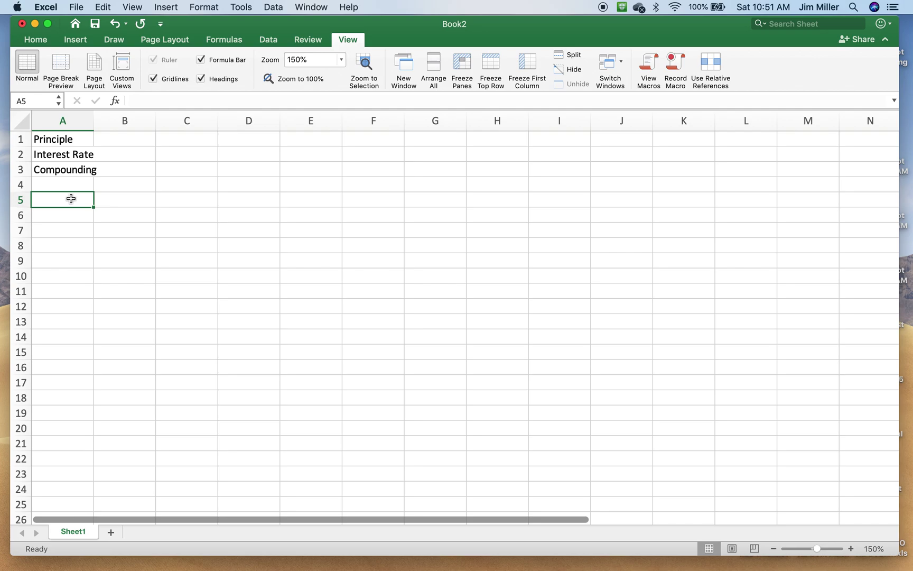
{"action": "type", "text": "period"}
{"action": "key", "text": "BackSpace"}
{"action": "key", "text": "BackSpace"}
{"action": "key", "text": "BackSpace"}
{"action": "key", "text": "BackSpace"}
{"action": "key", "text": "BackSpace"}
{"action": "key", "text": "BackSpace"}
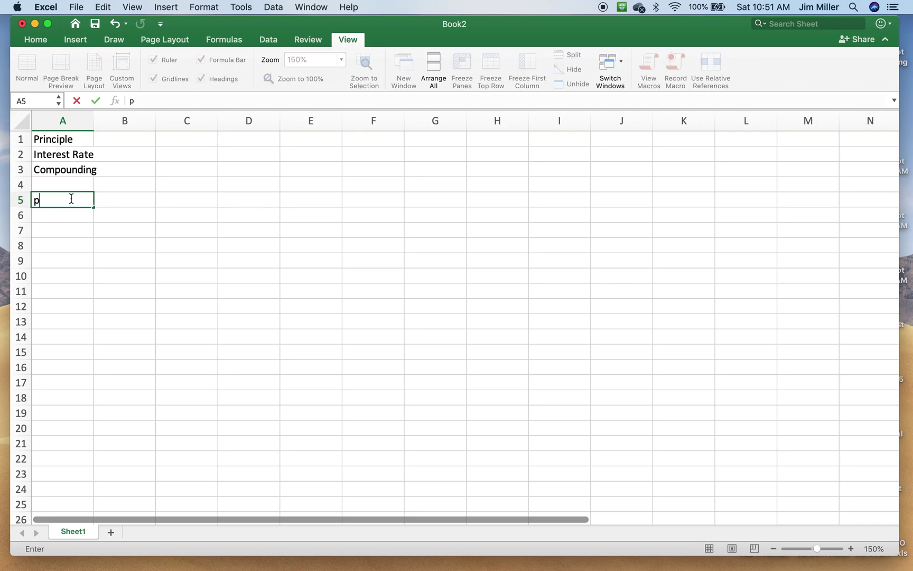
{"action": "type", "text": "Period"}
{"action": "key", "text": "Return"}
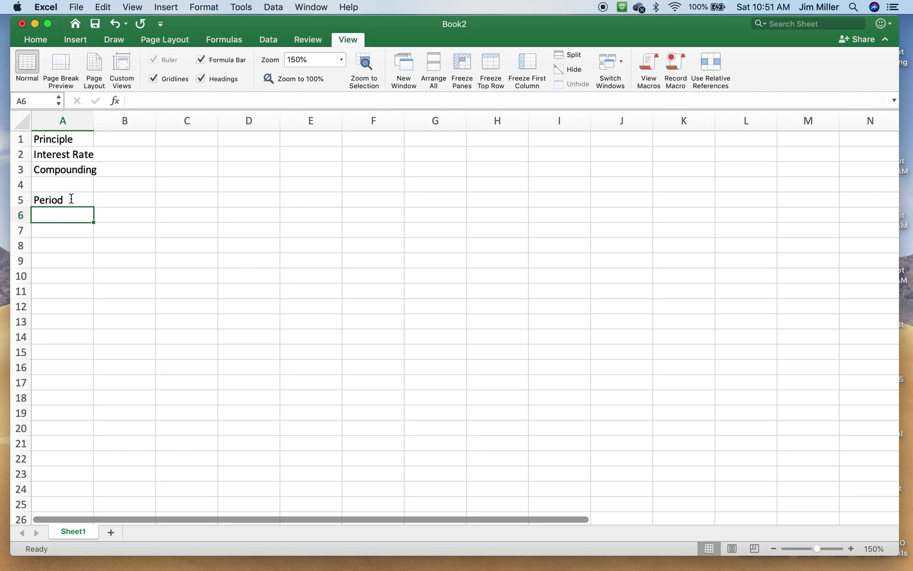
{"action": "key", "text": "Return"}
{"action": "key", "text": "Return"}
{"action": "key", "text": "Return"}
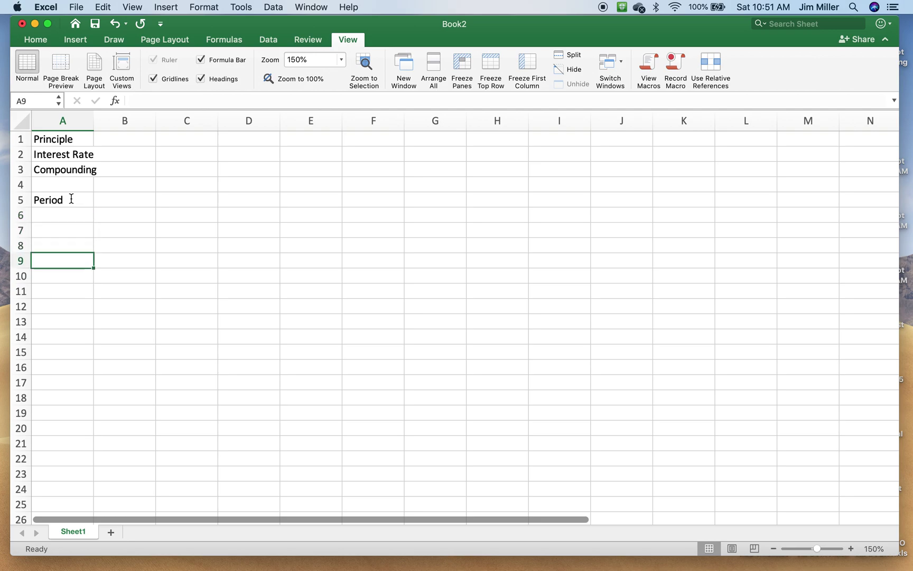
Enter 'Beginning Balance' in B5 and make row 5 about 35 px tall.
{"action": "left_click", "coordinate": [126, 201]}
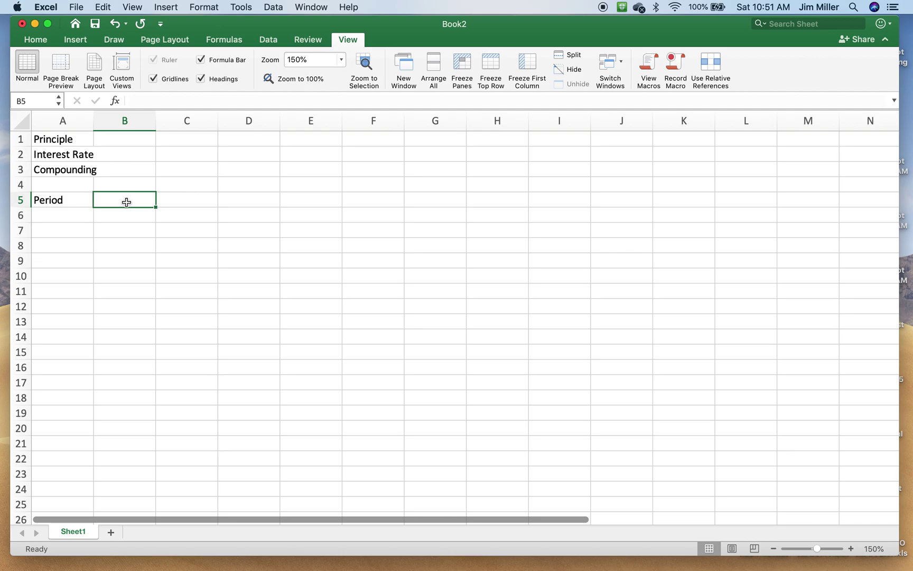
{"action": "type", "text": "be"}
{"action": "key", "text": "BackSpace"}
{"action": "key", "text": "BackSpace"}
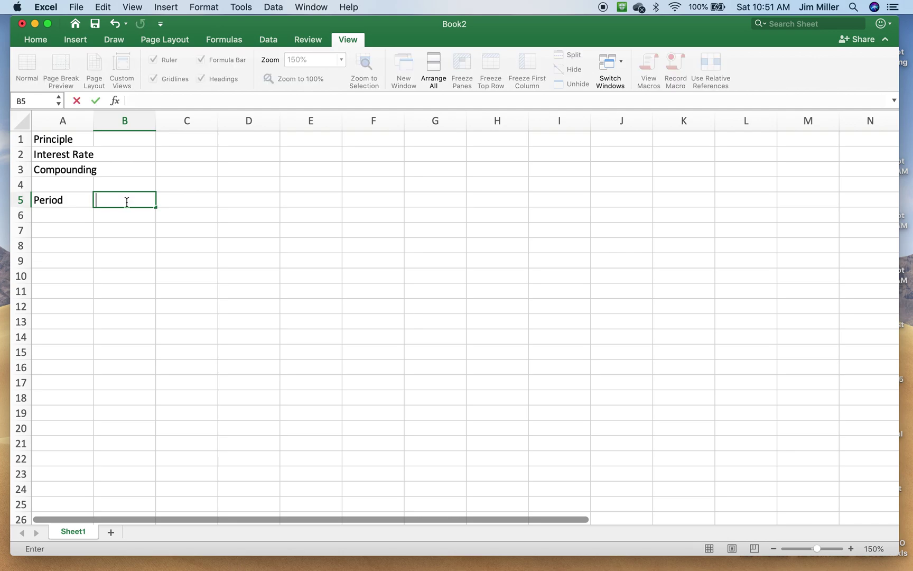
{"action": "type", "text": "Beginning Balance"}
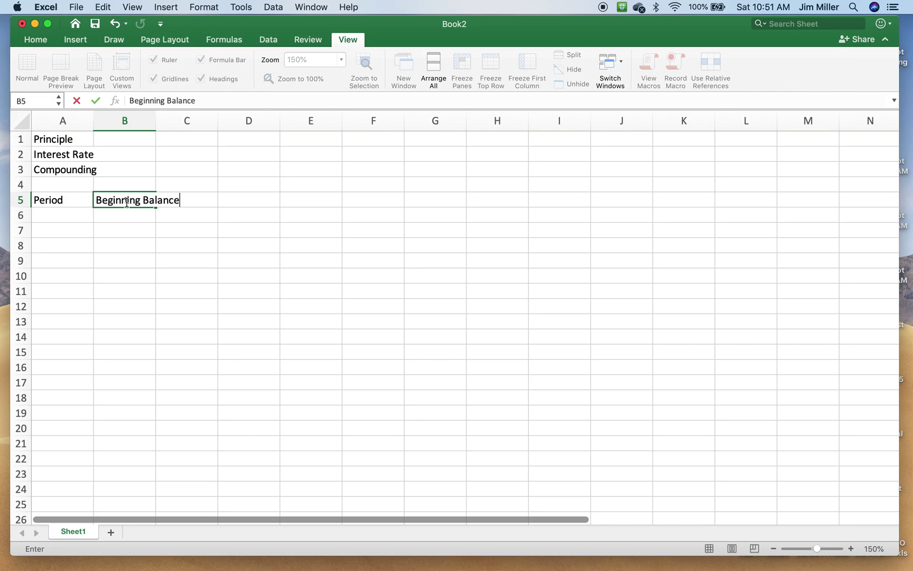
{"action": "key", "text": "Return"}
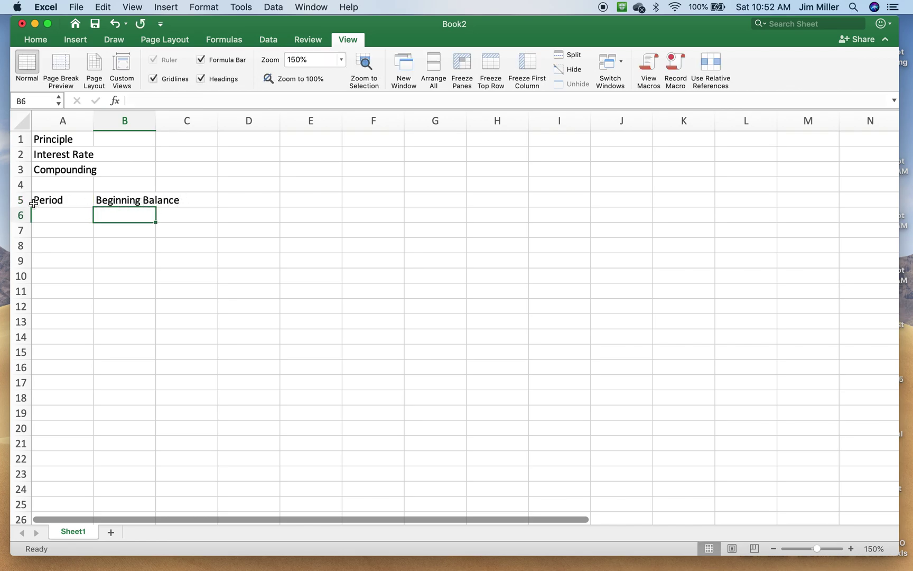
{"action": "left_click_drag", "start_coordinate": [24, 207], "coordinate": [24, 224]}
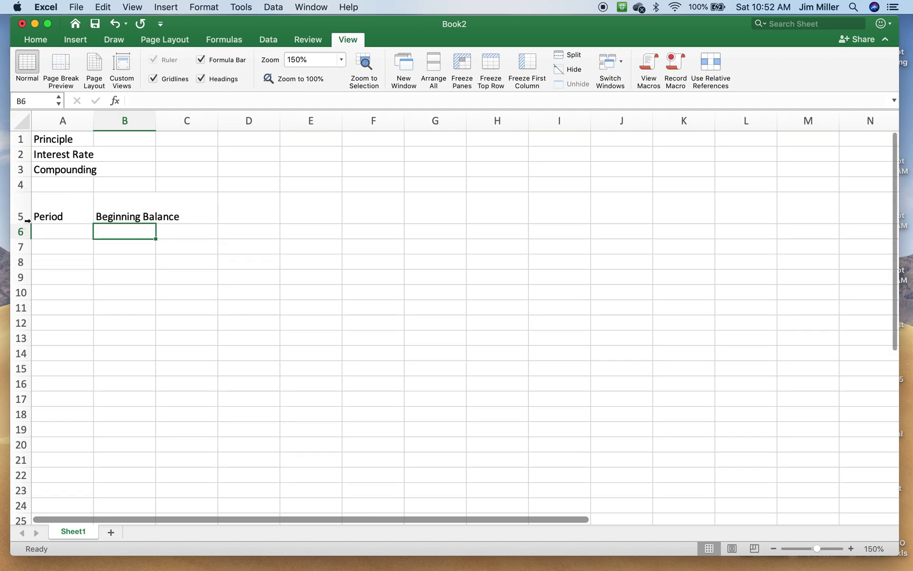
{"action": "left_click", "coordinate": [119, 207]}
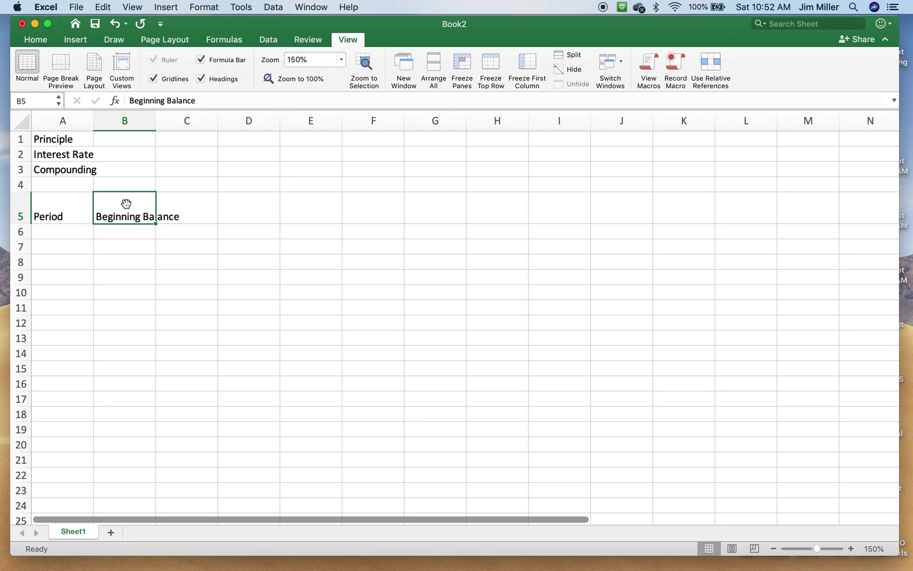
Turn on wrap text for the Beginning Balance heading in B5.
{"action": "right_click", "coordinate": [127, 204]}
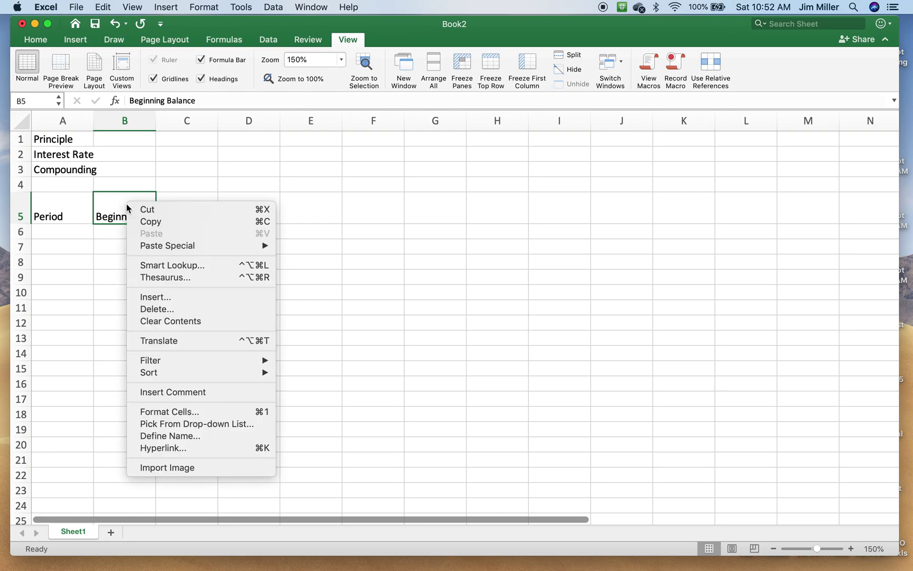
{"action": "left_click", "coordinate": [157, 411]}
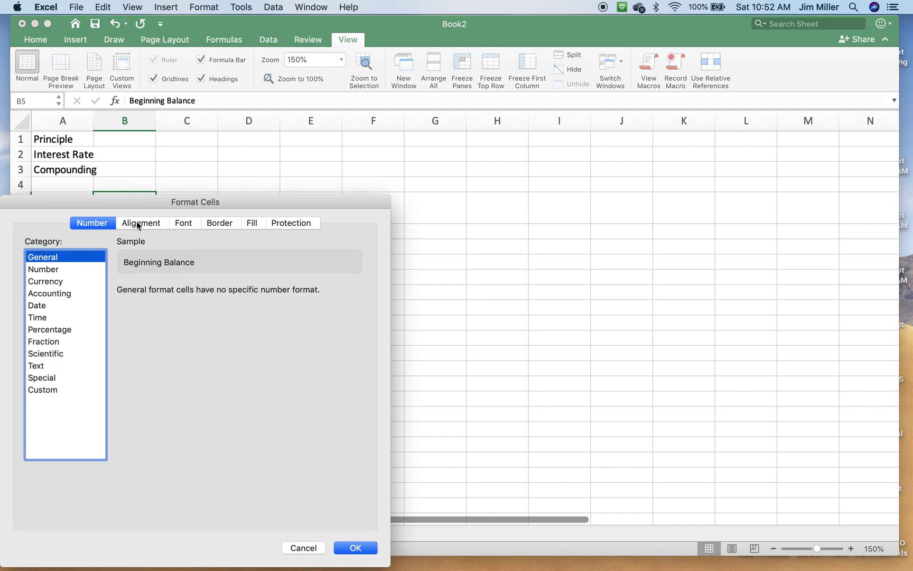
{"action": "left_click", "coordinate": [138, 222]}
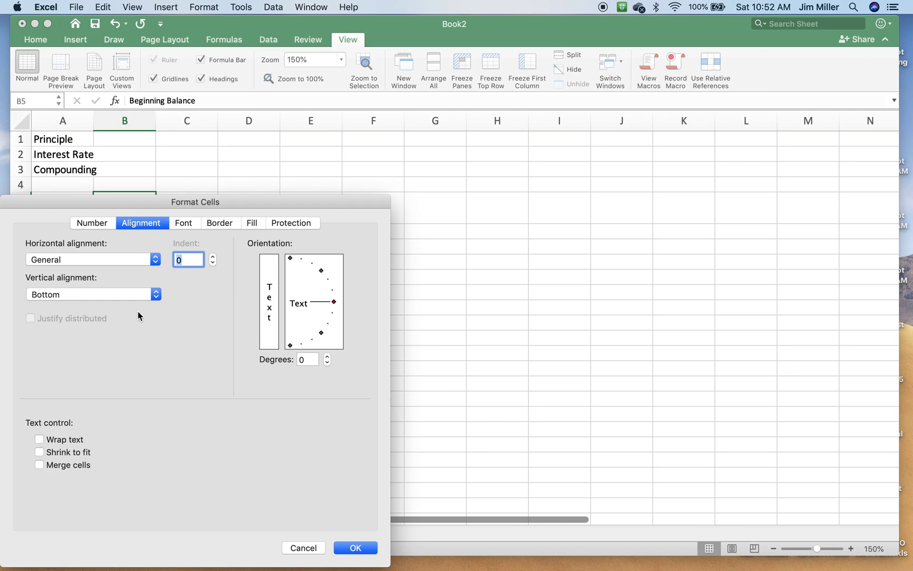
{"action": "left_click", "coordinate": [39, 440]}
{"action": "left_click", "coordinate": [355, 547]}
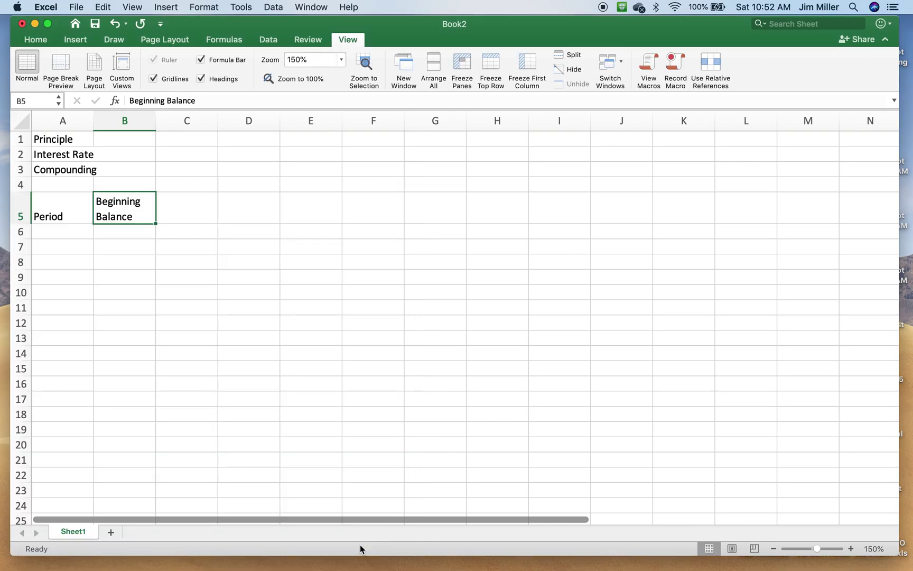
Add 'Interest' in C5 and a wrapped 'Ending Balance' heading in D5.
{"action": "left_click", "coordinate": [189, 208]}
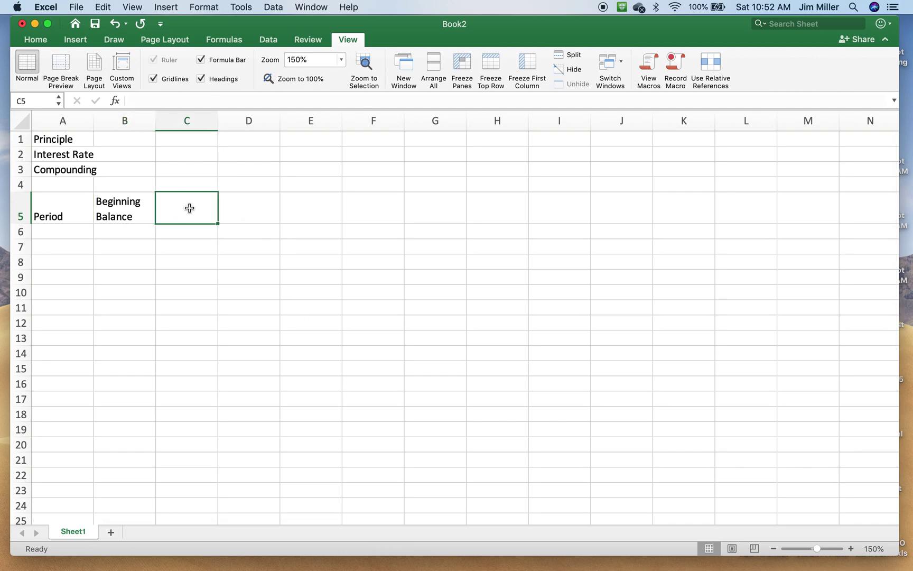
{"action": "type", "text": "Interest"}
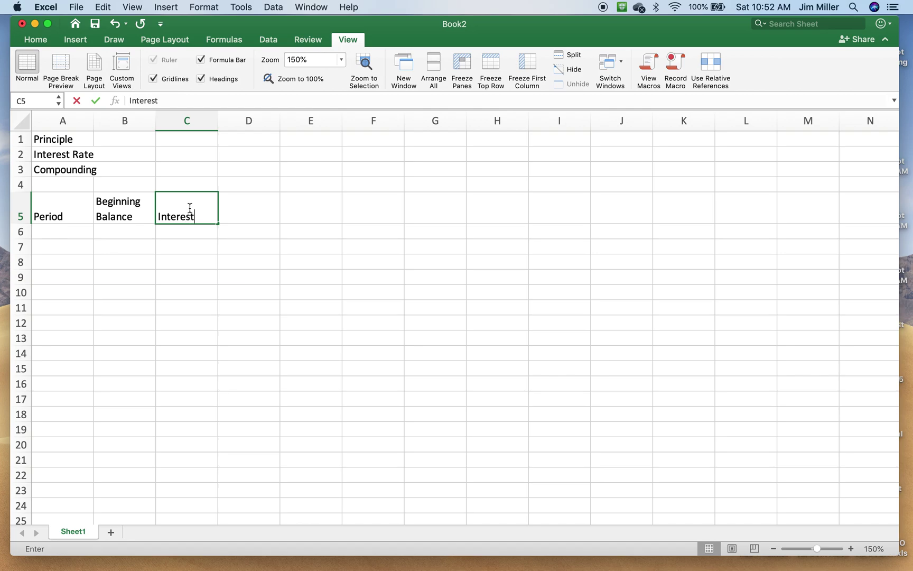
{"action": "left_click", "coordinate": [253, 217]}
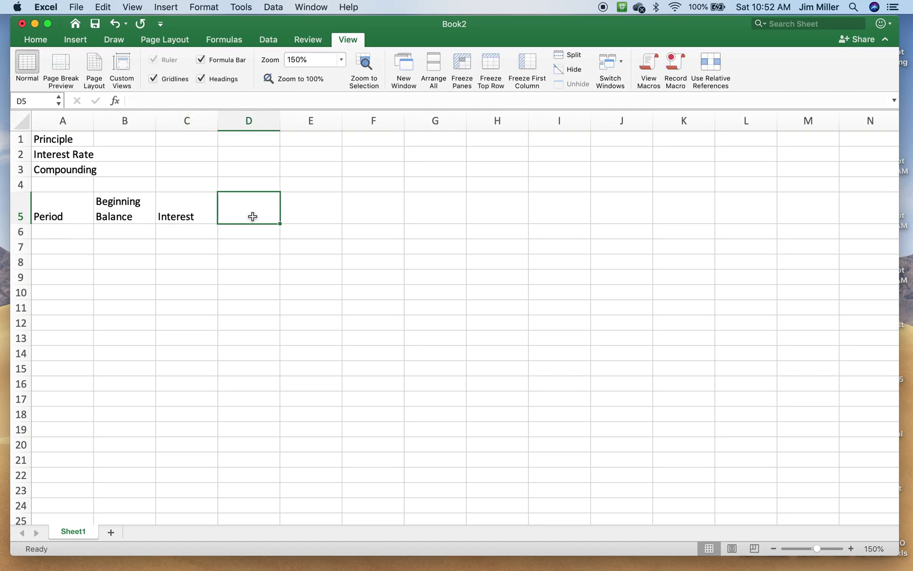
{"action": "type", "text": "Ending"}
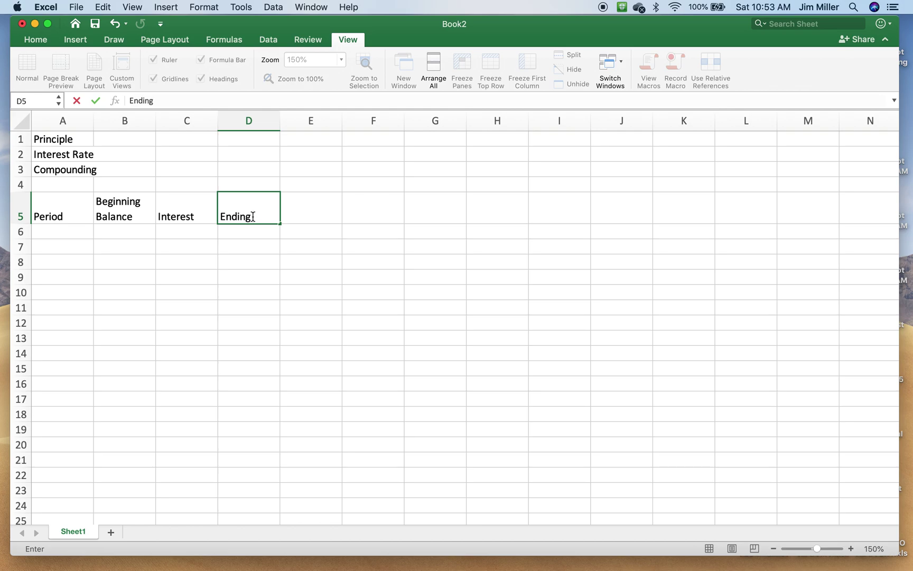
{"action": "type", "text": " Balance"}
{"action": "key", "text": "Return"}
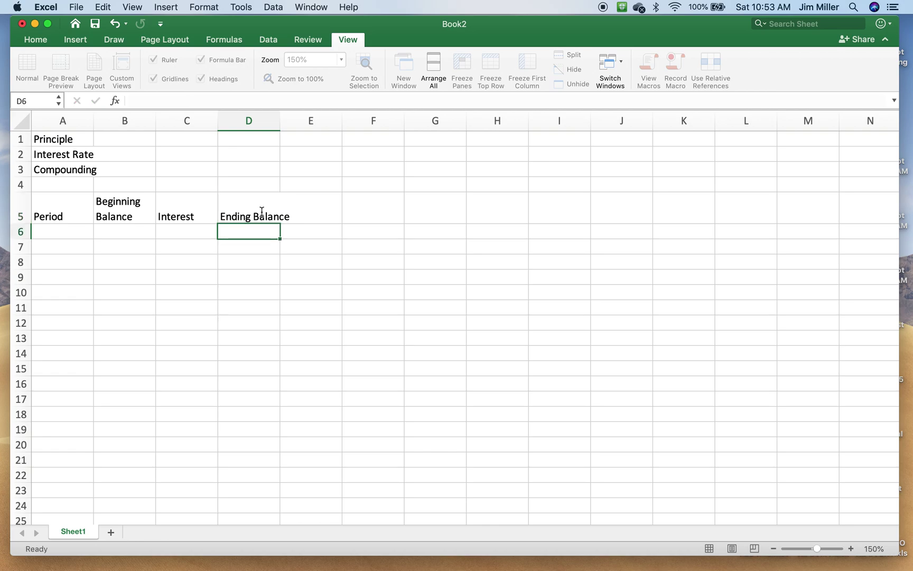
{"action": "left_click", "coordinate": [254, 211]}
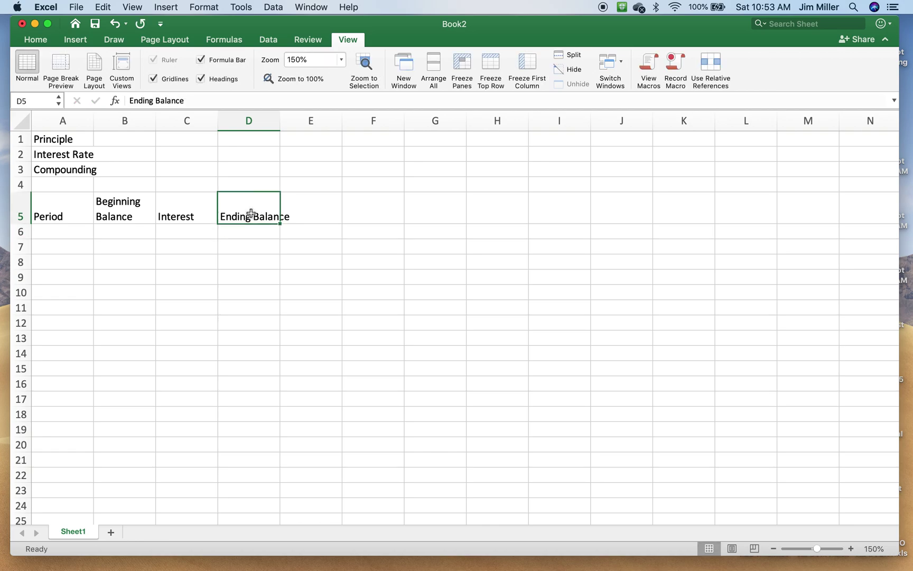
{"action": "left_click", "coordinate": [211, 7]}
{"action": "left_click", "coordinate": [206, 23]}
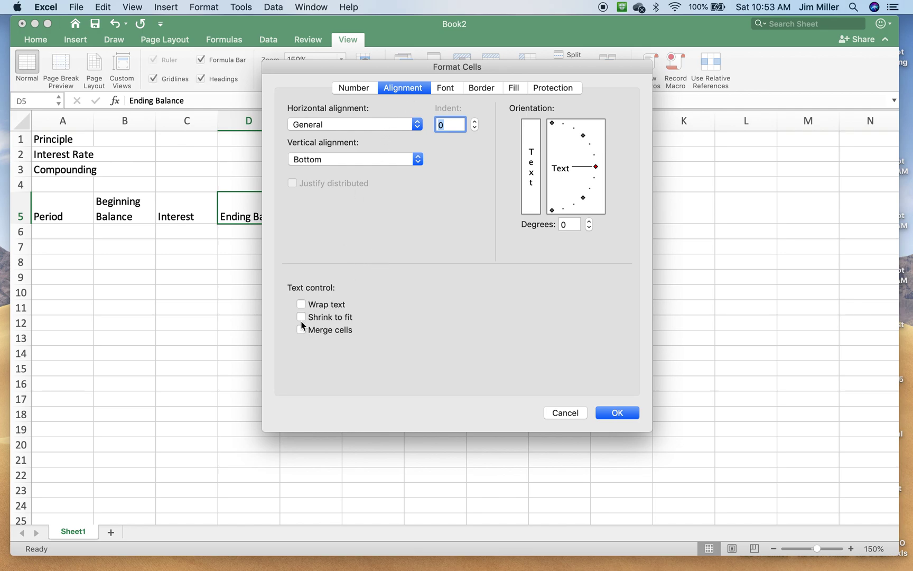
{"action": "left_click", "coordinate": [301, 304]}
{"action": "left_click", "coordinate": [613, 413]}
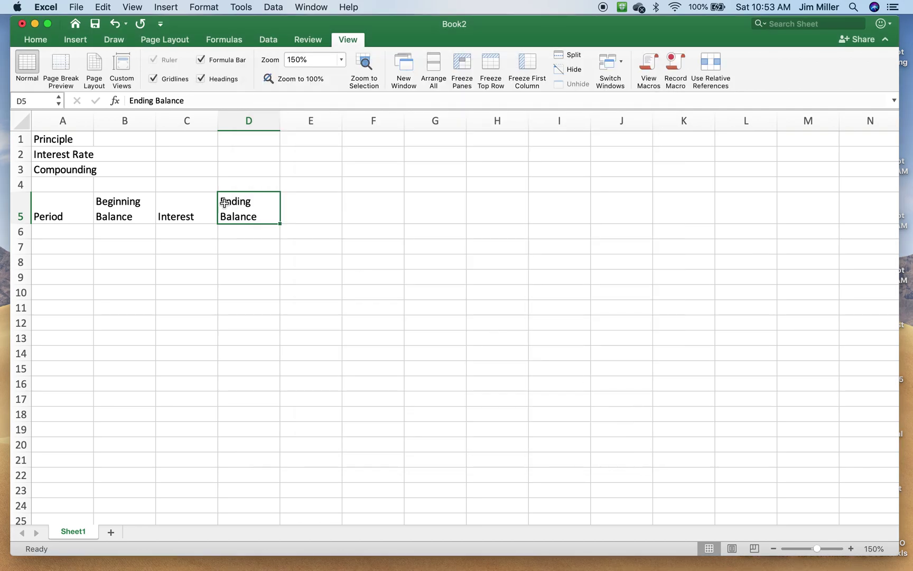
Number the first periods 1, 2 and 3 in A6:A8.
{"action": "left_click", "coordinate": [118, 140]}
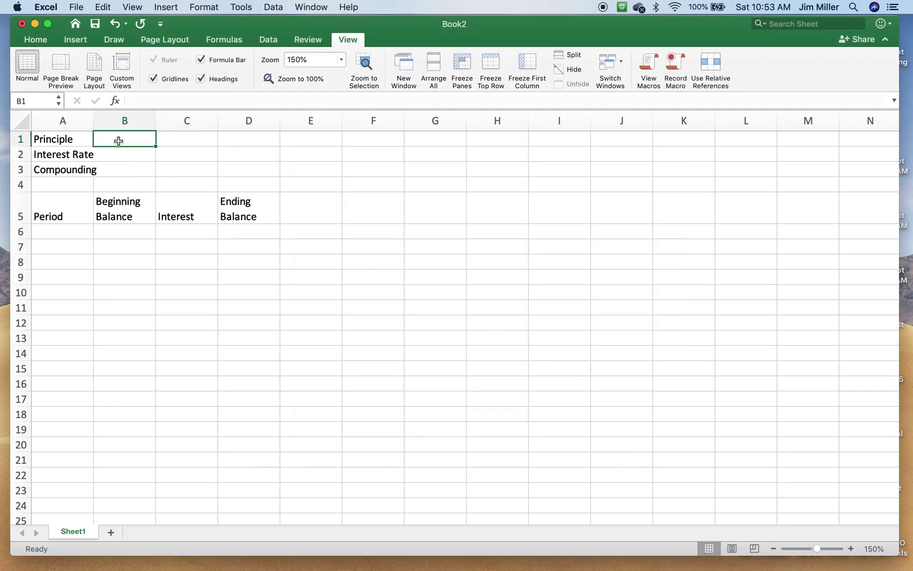
{"action": "left_click", "coordinate": [77, 231]}
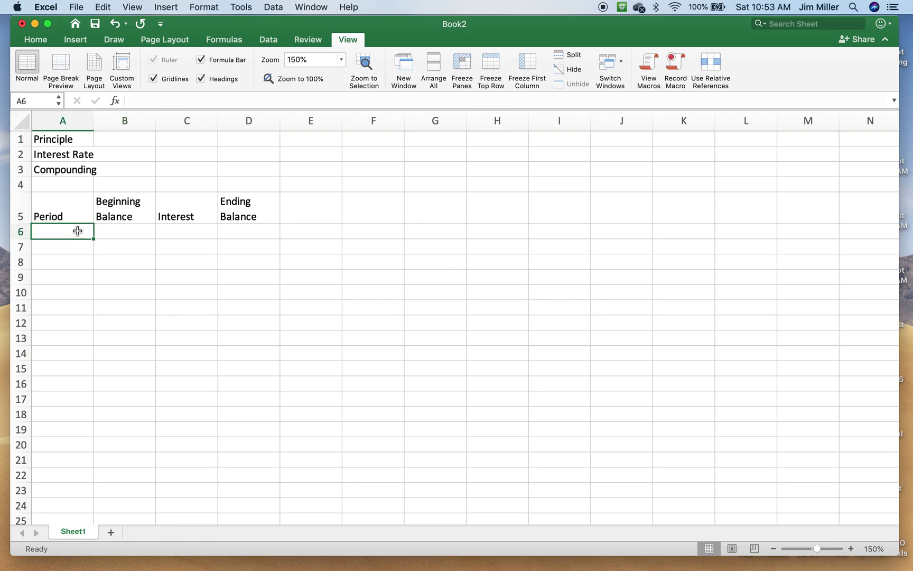
{"action": "type", "text": "1"}
{"action": "key", "text": "Return"}
{"action": "type", "text": "2"}
{"action": "key", "text": "Return"}
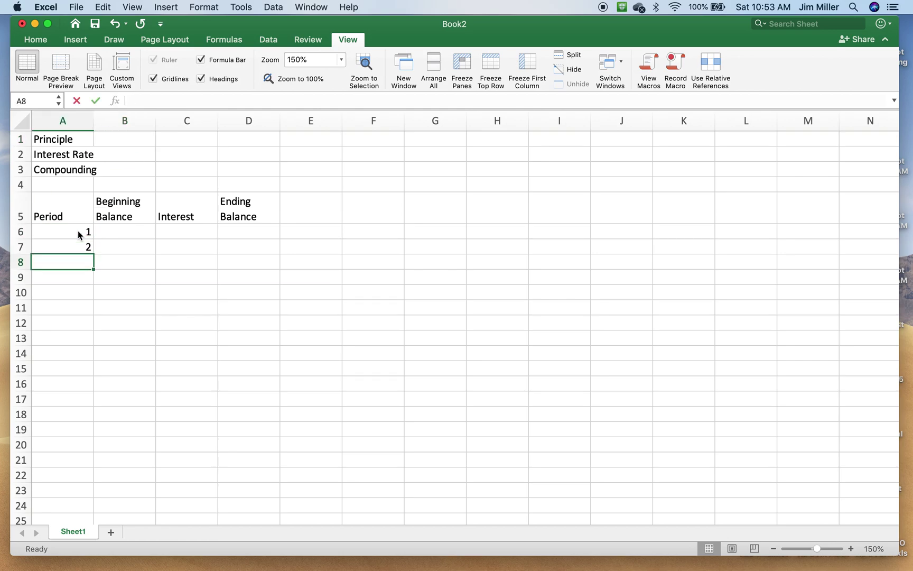
{"action": "type", "text": "3"}
{"action": "key", "text": "Return"}
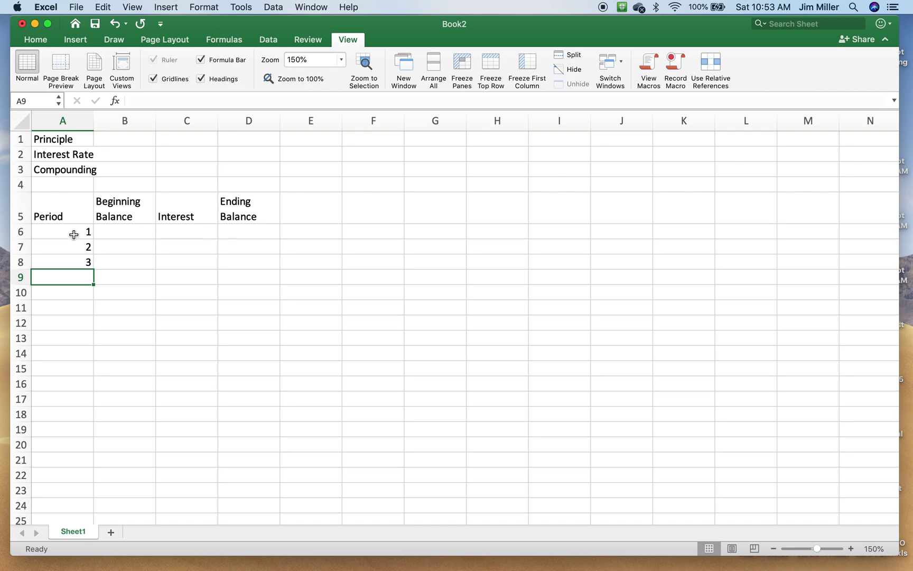
{"action": "left_click", "coordinate": [75, 234]}
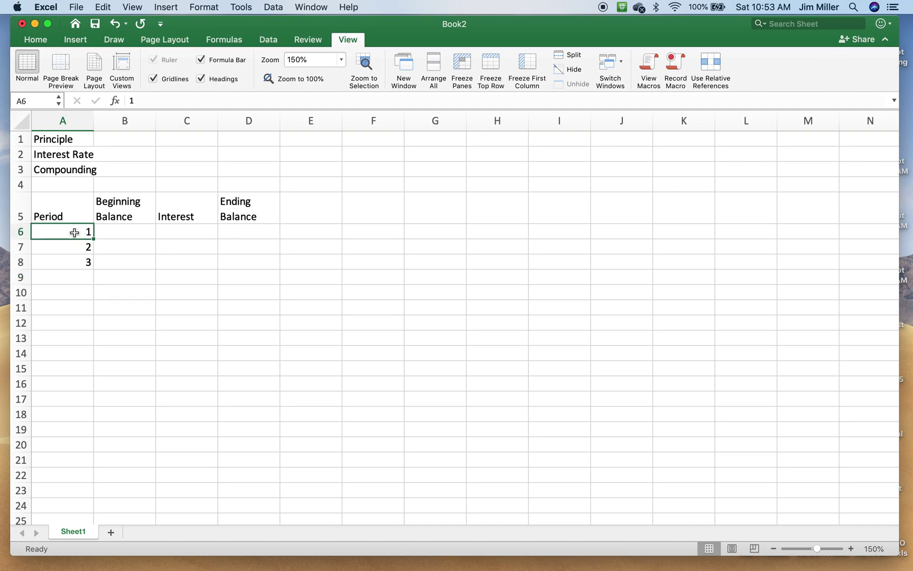
Fill the series from A6:A7 down to row 200, giving periods 1 to 195.
{"action": "left_click_drag", "start_coordinate": [75, 232], "coordinate": [73, 242]}
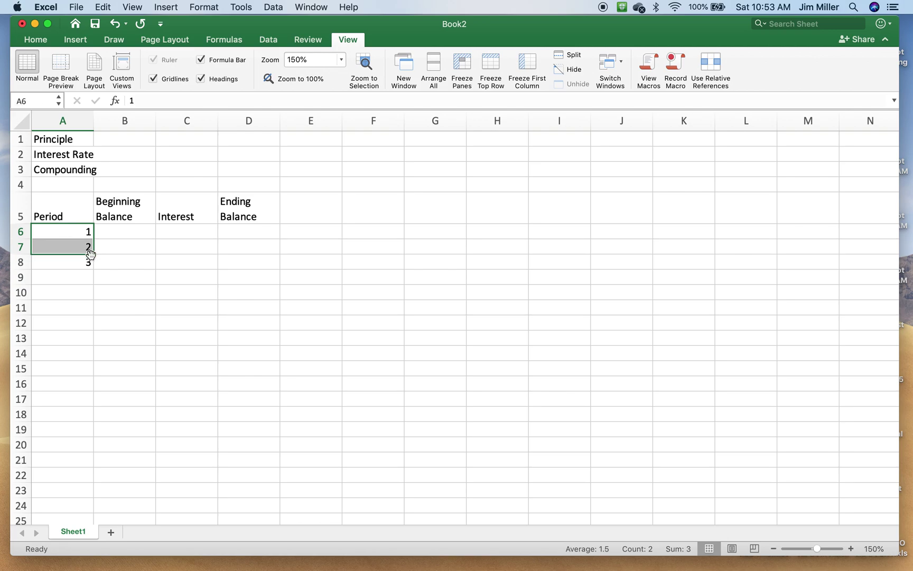
{"action": "left_click_drag", "start_coordinate": [93, 253], "coordinate": [85, 548]}
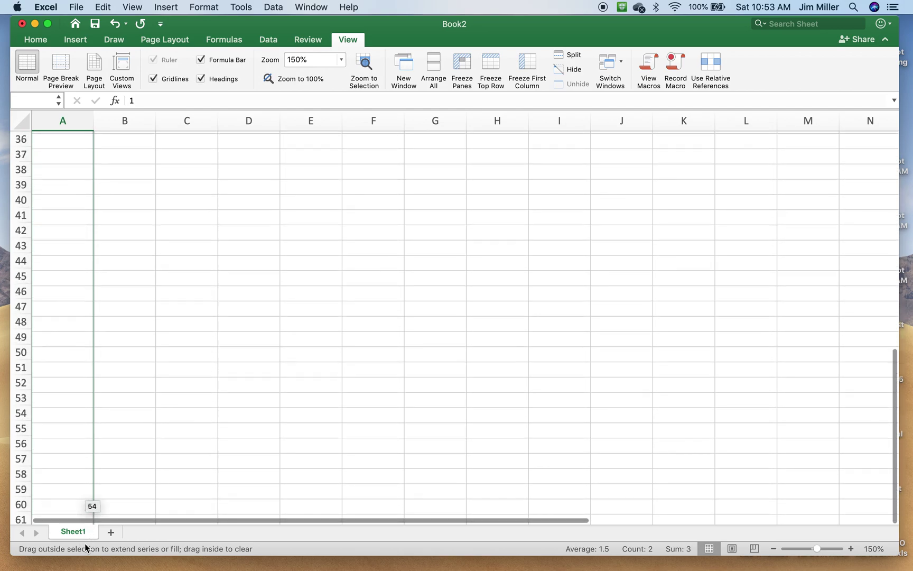
{"action": "left_click_drag", "start_coordinate": [86, 548], "coordinate": [86, 464]}
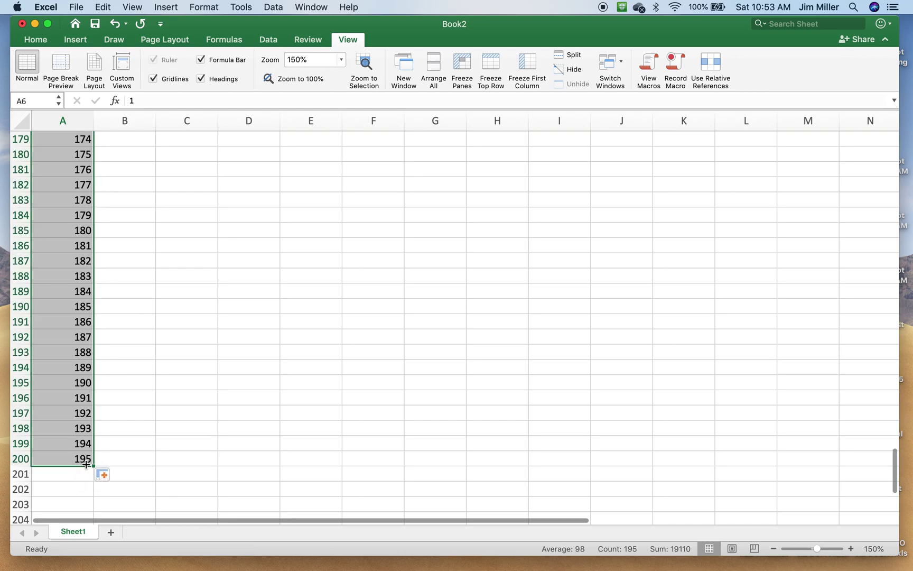
{"action": "scroll", "coordinate": [208, 338], "scroll_direction": "up", "scroll_amount": 15}
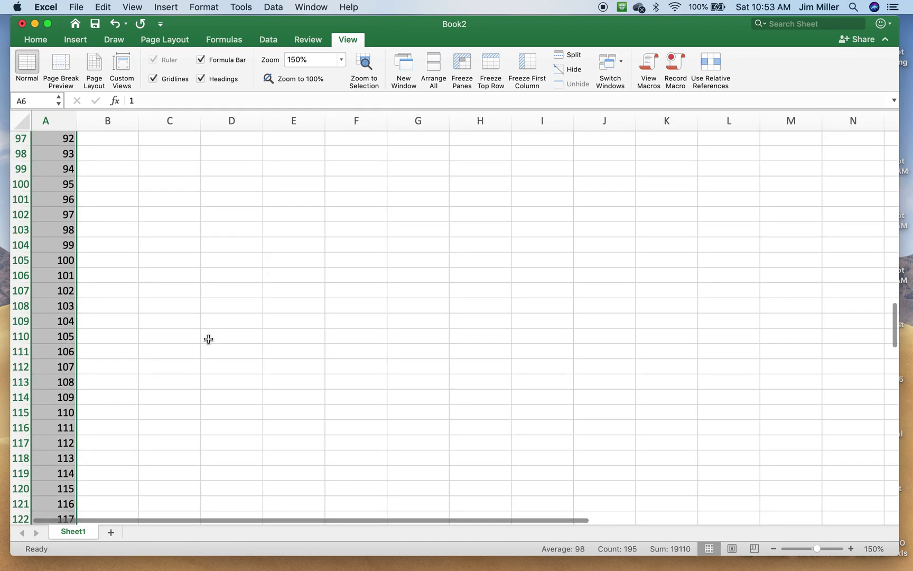
{"action": "scroll", "coordinate": [208, 338], "scroll_direction": "up", "scroll_amount": 18}
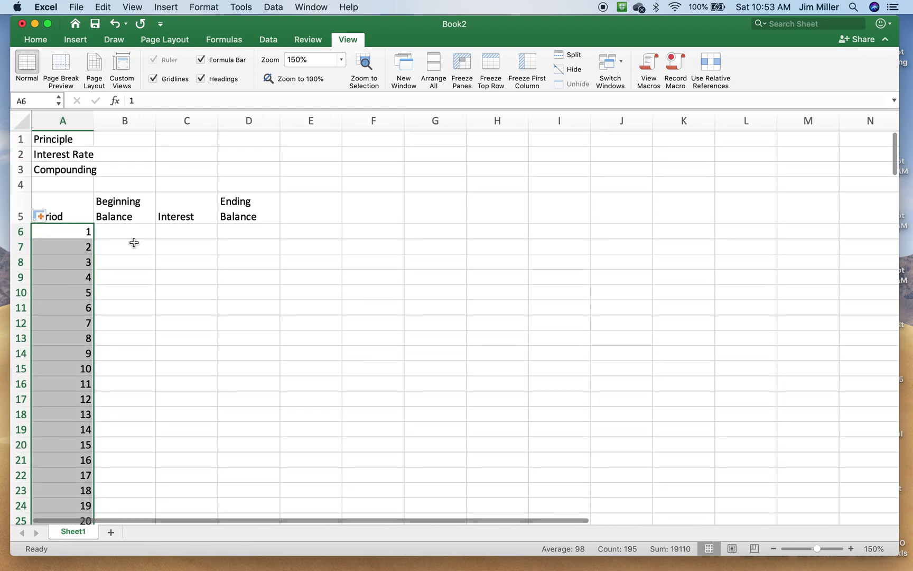
{"action": "left_click", "coordinate": [132, 233]}
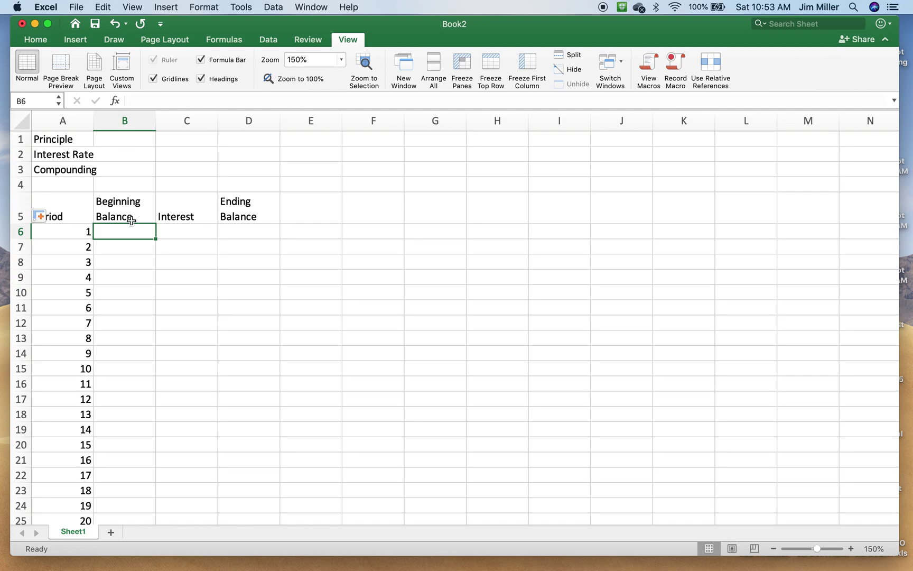
Make B6's beginning balance reference the principal with =B1.
{"action": "type", "text": "="}
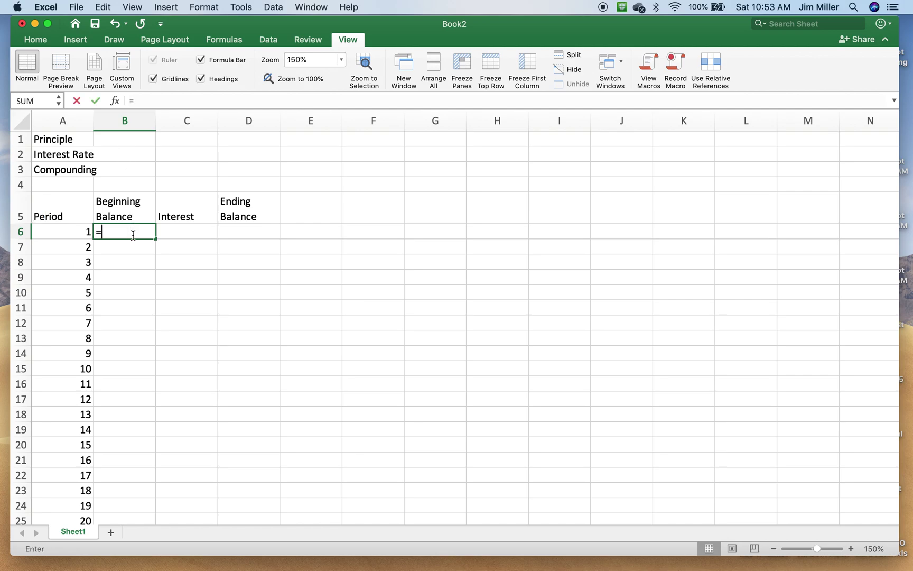
{"action": "left_click", "coordinate": [131, 137]}
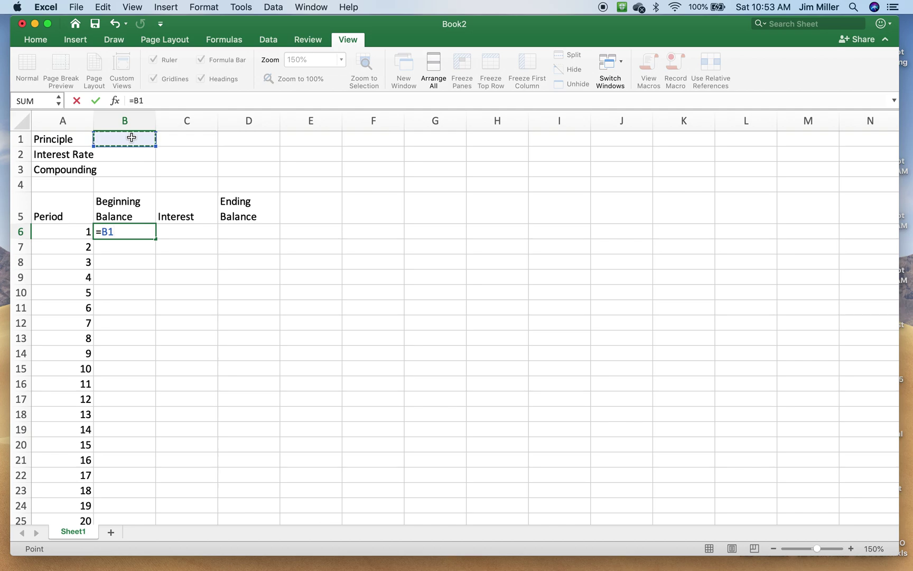
{"action": "key", "text": "Return"}
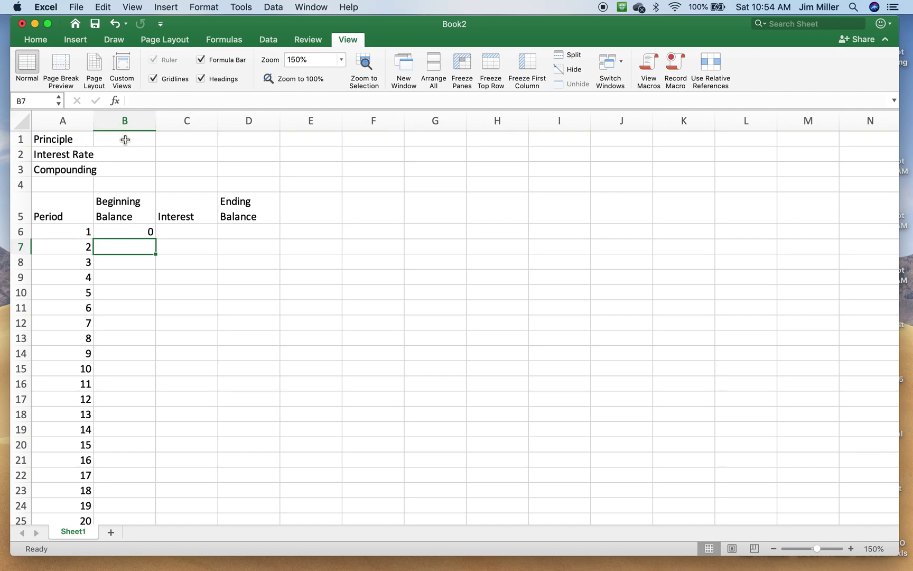
Enter principal 100 in B1, rate 3% in B2, and compounding 4 in B3.
{"action": "left_click", "coordinate": [126, 140]}
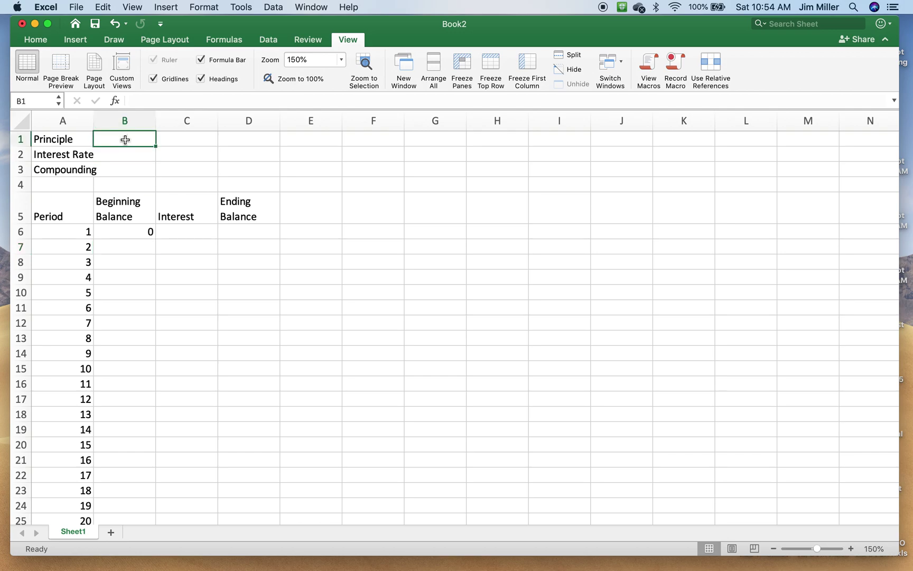
{"action": "type", "text": "100"}
{"action": "key", "text": "Return"}
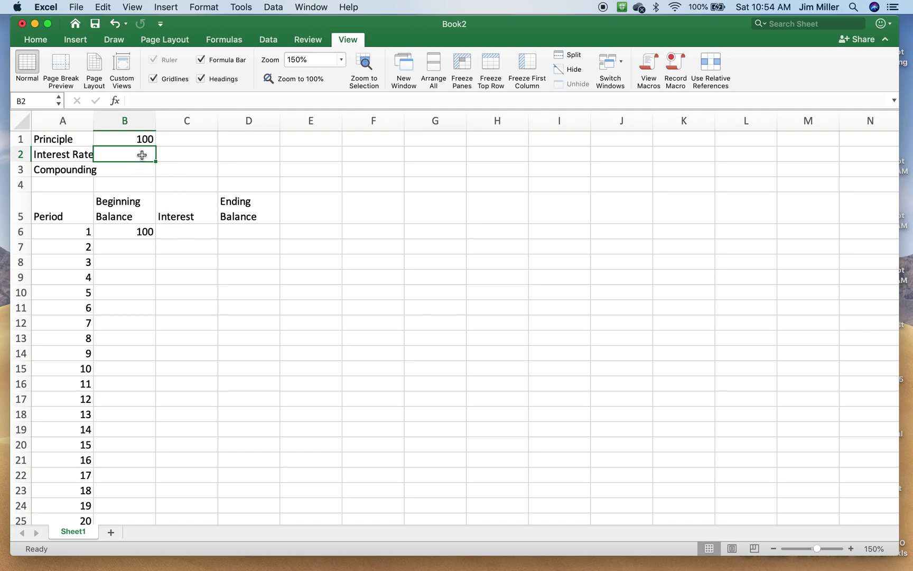
{"action": "type", "text": "3"}
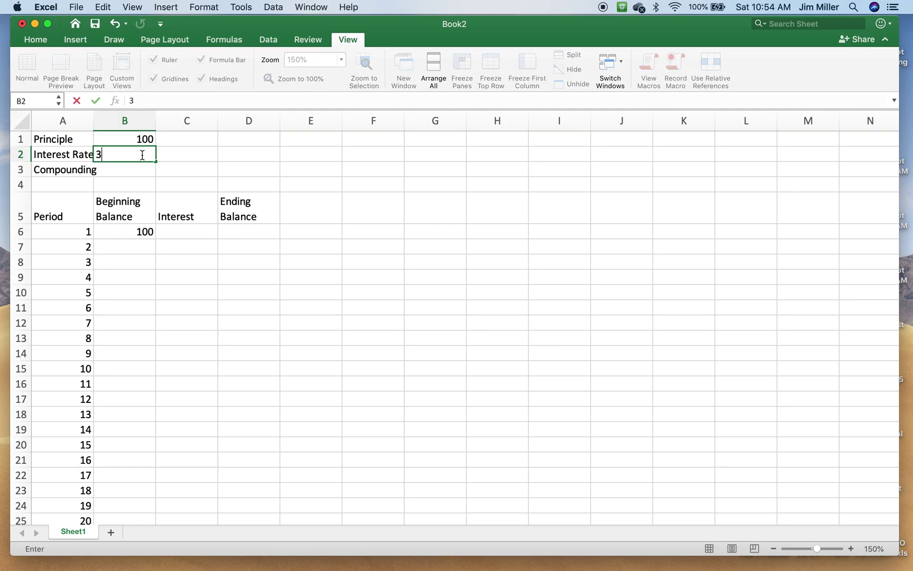
{"action": "type", "text": "%"}
{"action": "key", "text": "Return"}
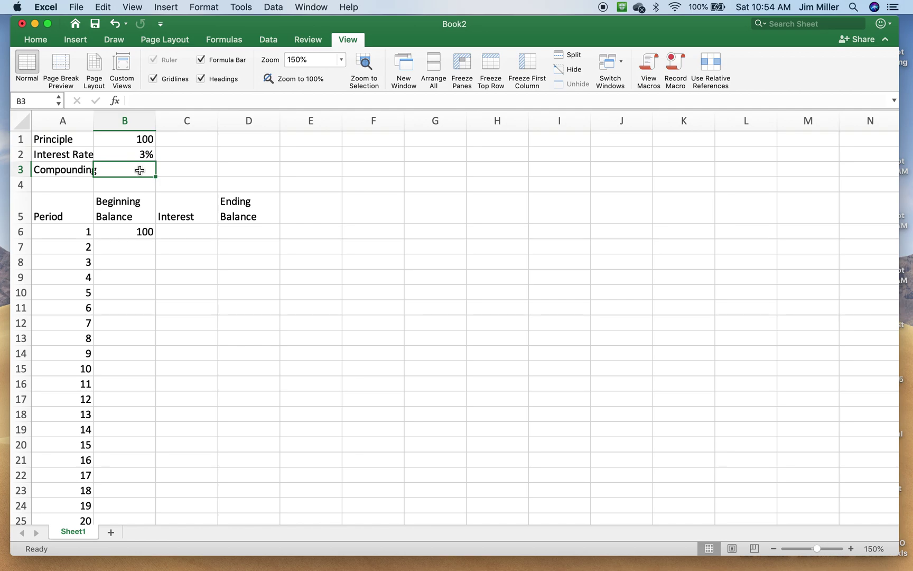
{"action": "type", "text": "1"}
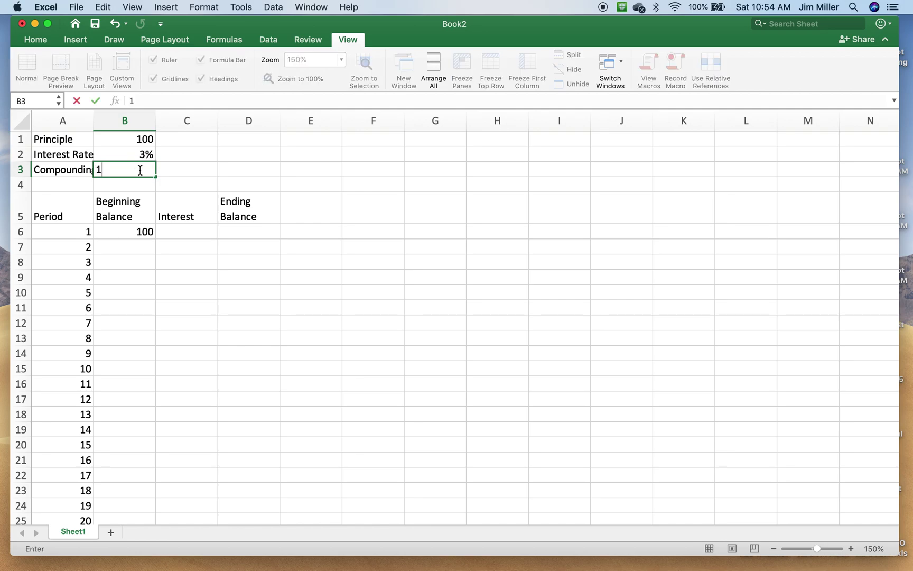
{"action": "key", "text": "Return"}
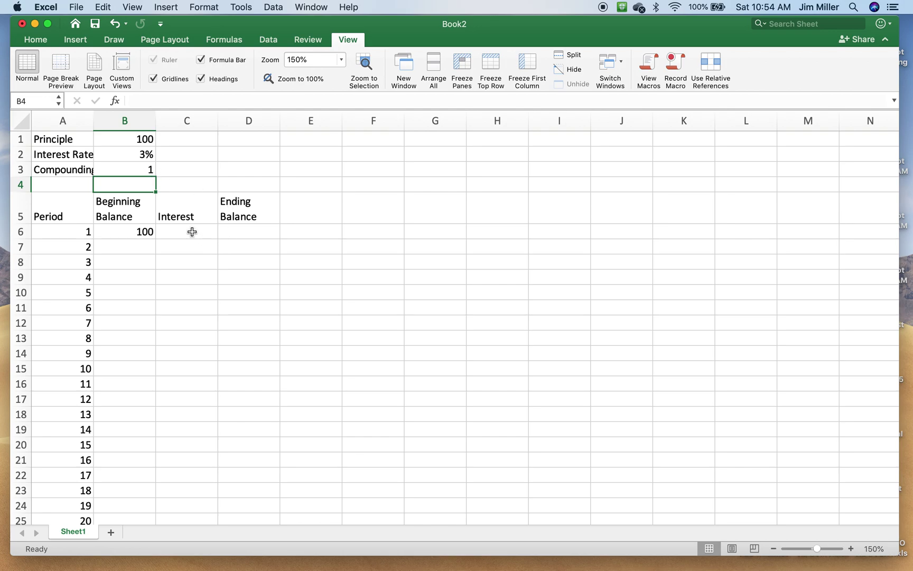
{"action": "left_click", "coordinate": [143, 169]}
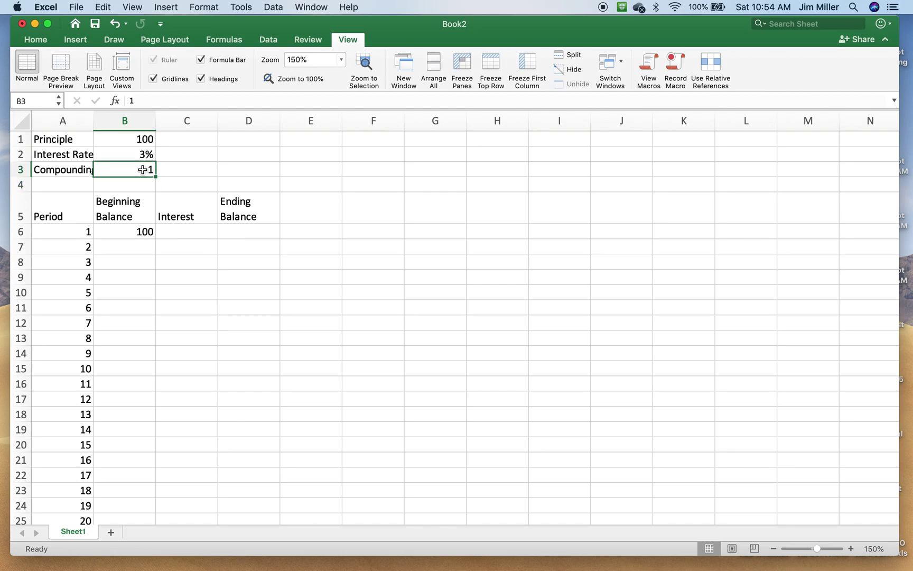
{"action": "type", "text": "4"}
{"action": "key", "text": "Return"}
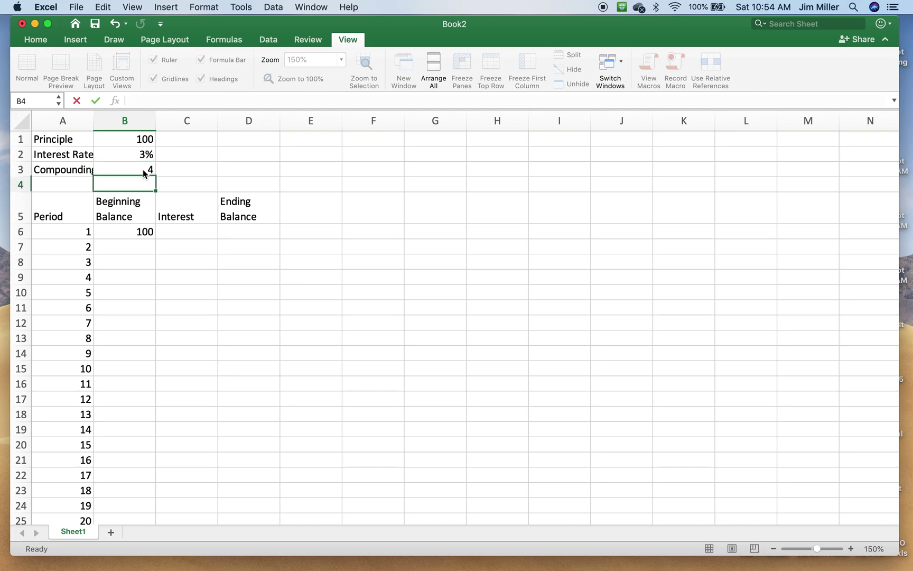
Build the formula =B6*B2/B3 in C6 for period-1 interest.
{"action": "left_click", "coordinate": [187, 232]}
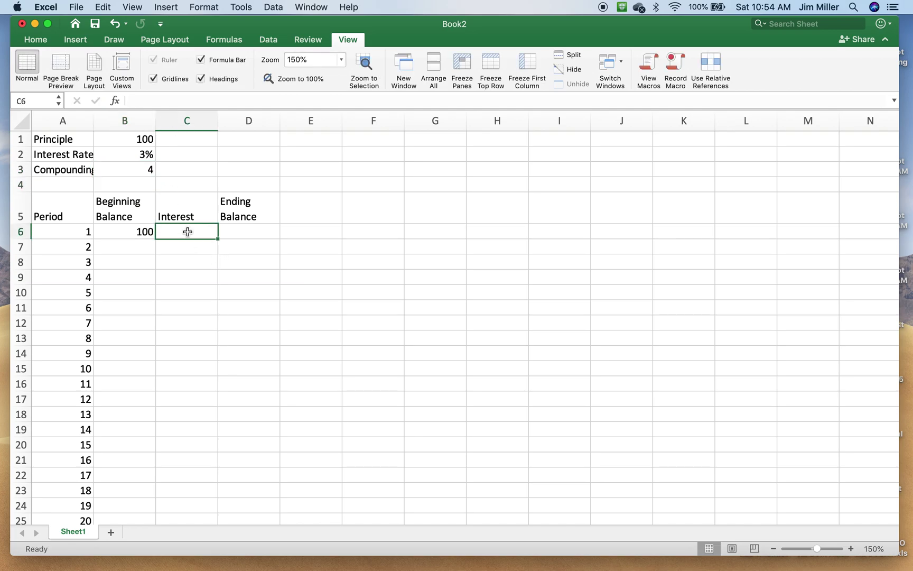
{"action": "type", "text": "="}
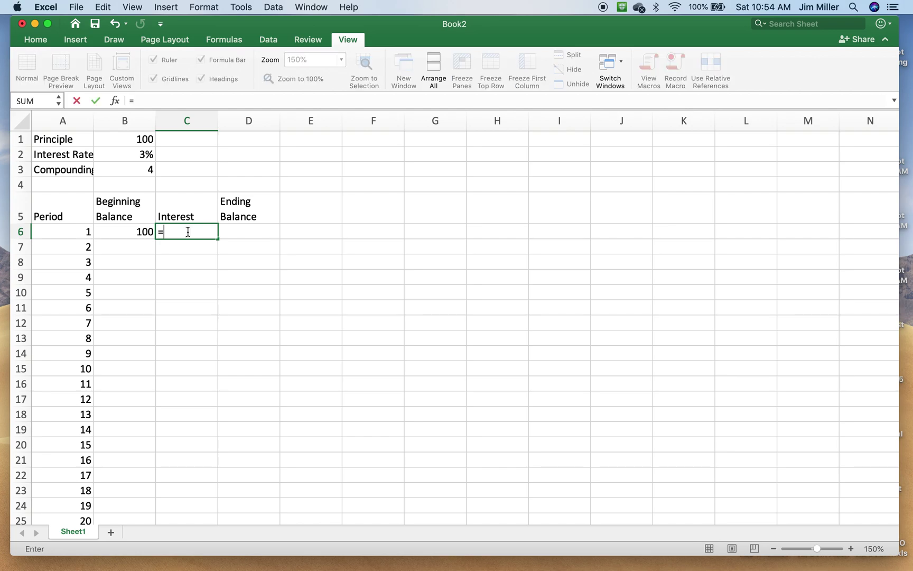
{"action": "left_click", "coordinate": [142, 232]}
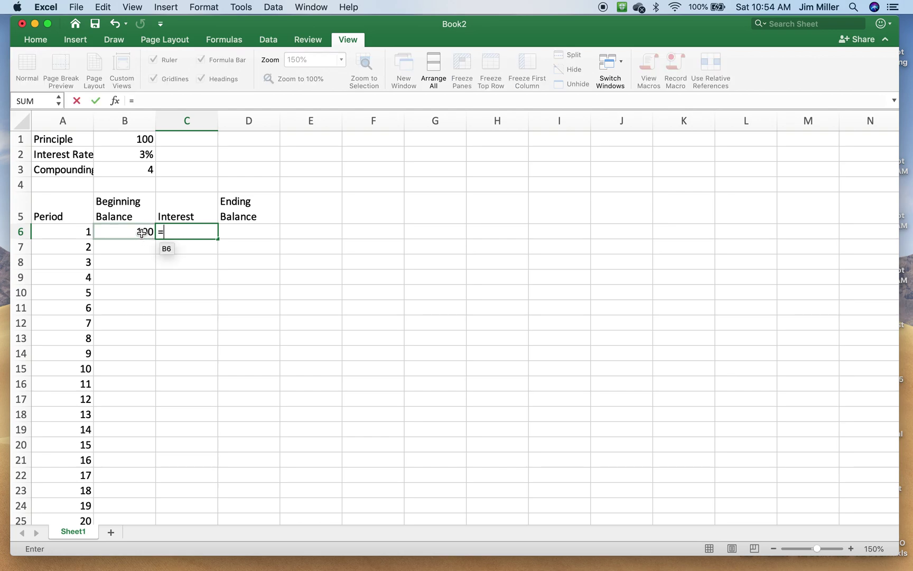
{"action": "left_click", "coordinate": [141, 232]}
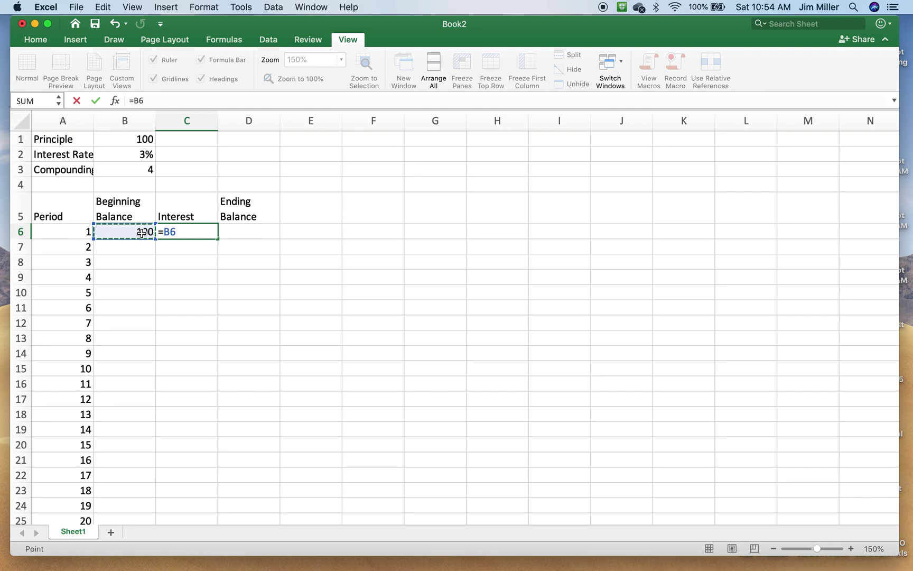
{"action": "type", "text": "*"}
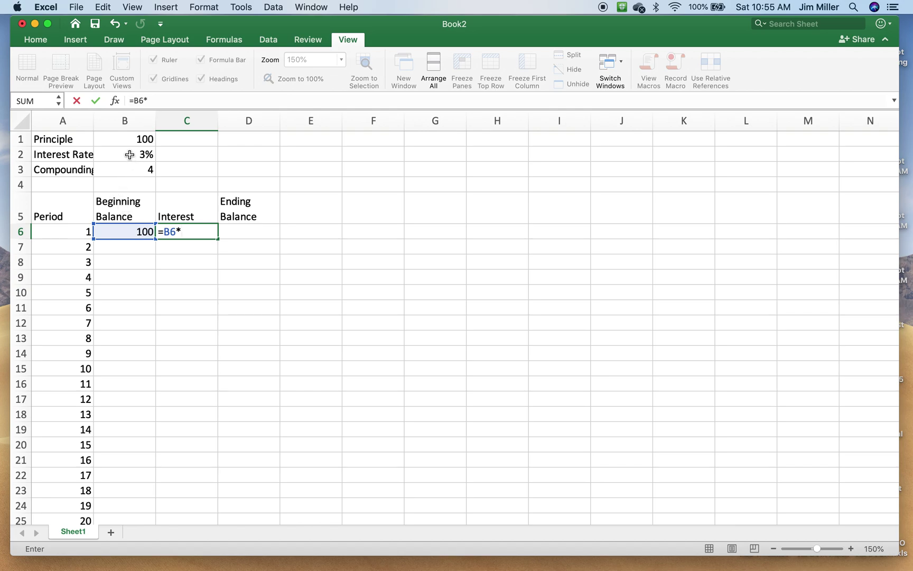
{"action": "left_click", "coordinate": [130, 154]}
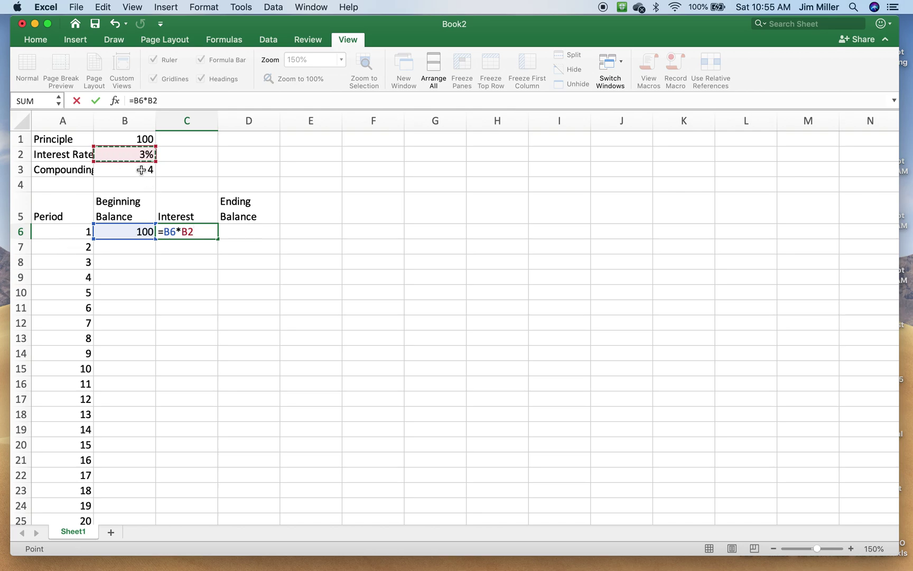
{"action": "type", "text": "/"}
{"action": "left_click", "coordinate": [127, 169]}
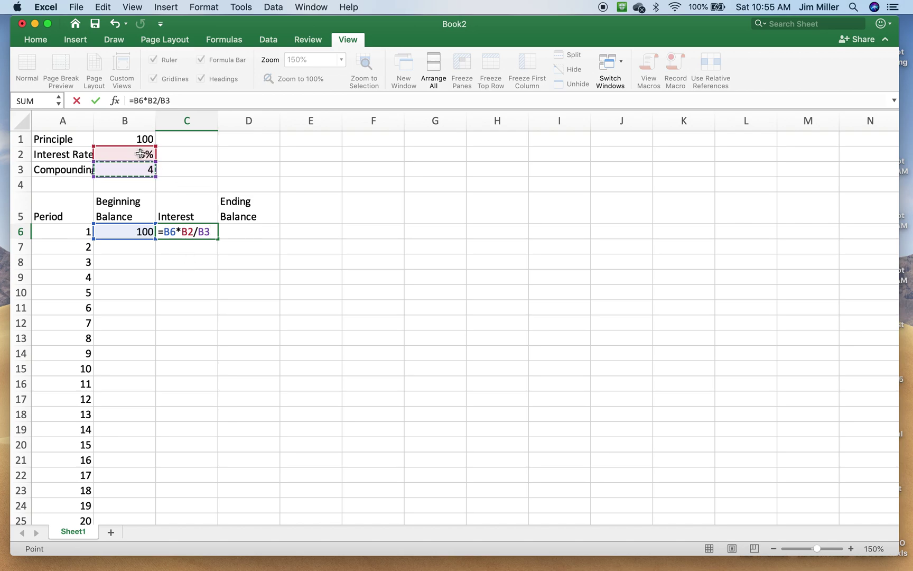
Change C6 to =B6*$B$2/$B$3 so period-1 interest shows 0.75.
{"action": "left_click", "coordinate": [187, 231]}
{"action": "type", "text": "$"}
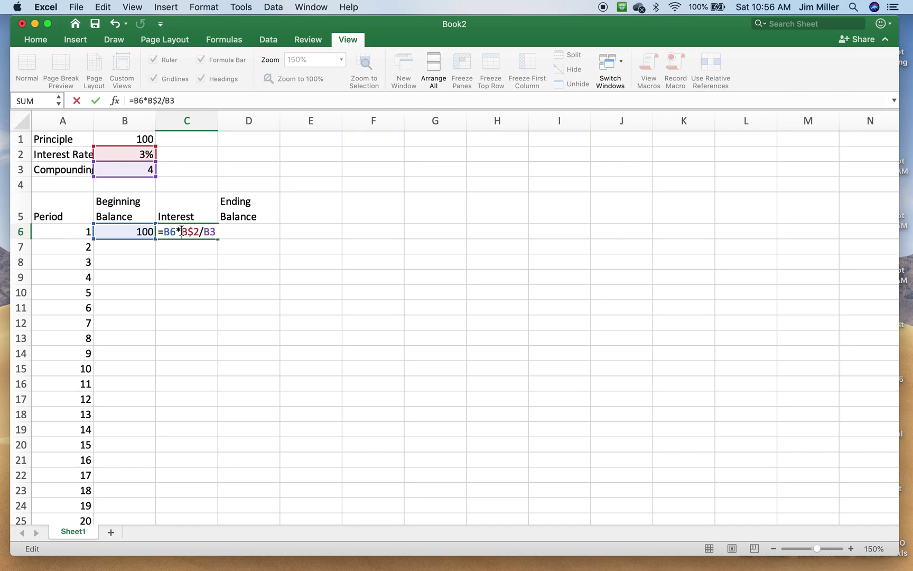
{"action": "left_click", "coordinate": [181, 230]}
{"action": "type", "text": "$"}
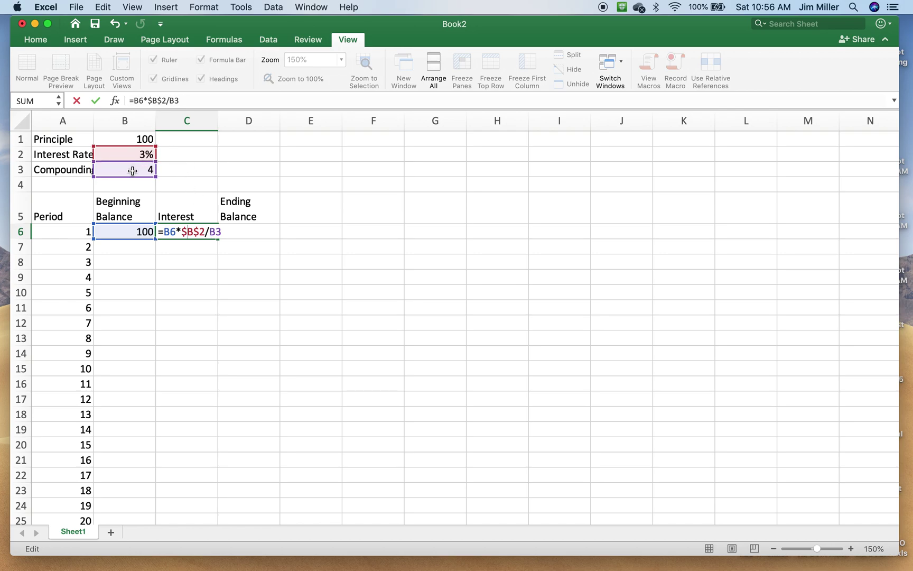
{"action": "left_click", "coordinate": [210, 231]}
{"action": "type", "text": "$B$"}
{"action": "key", "text": "Return"}
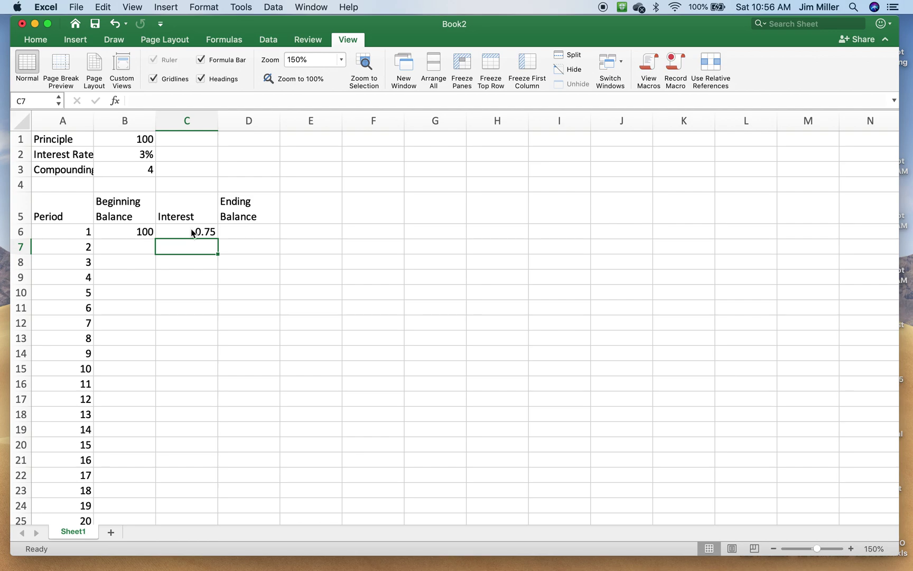
{"action": "left_click", "coordinate": [243, 231]}
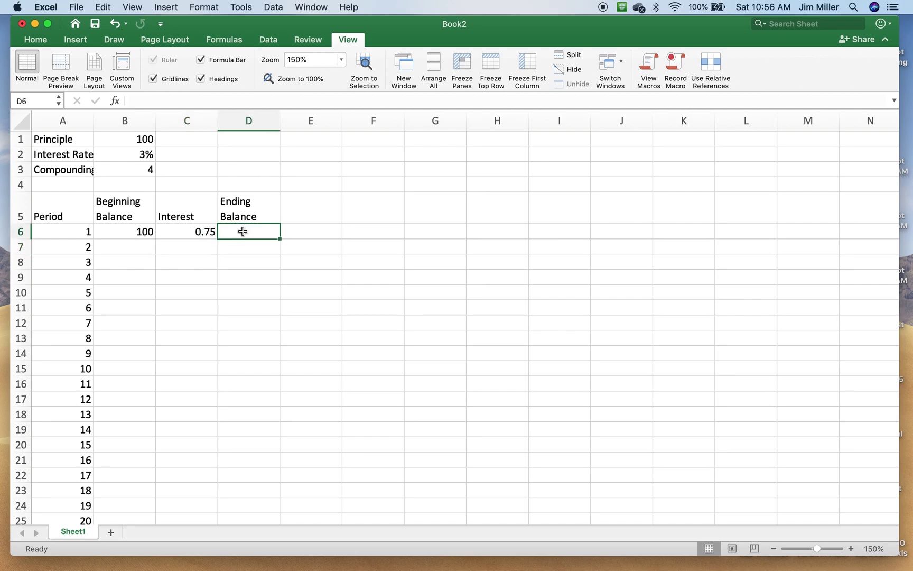
Enter =B6+C6 in D6 for a period-1 ending balance of 100.75.
{"action": "type", "text": "="}
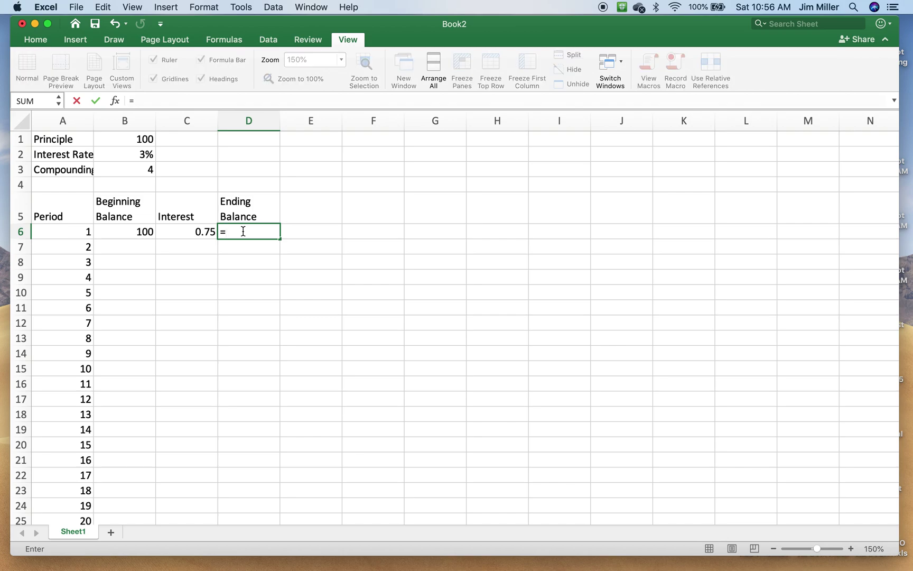
{"action": "left_click", "coordinate": [140, 231]}
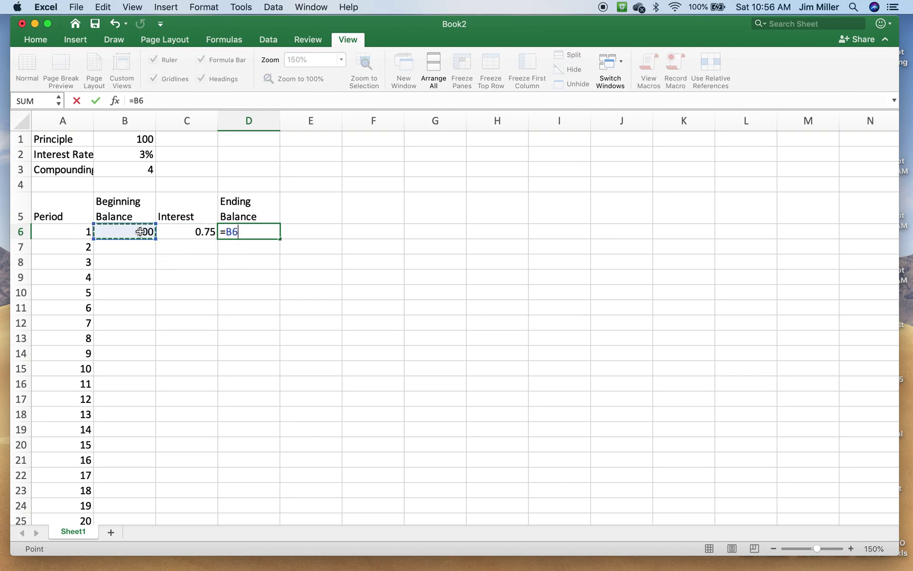
{"action": "left_click", "coordinate": [180, 232]}
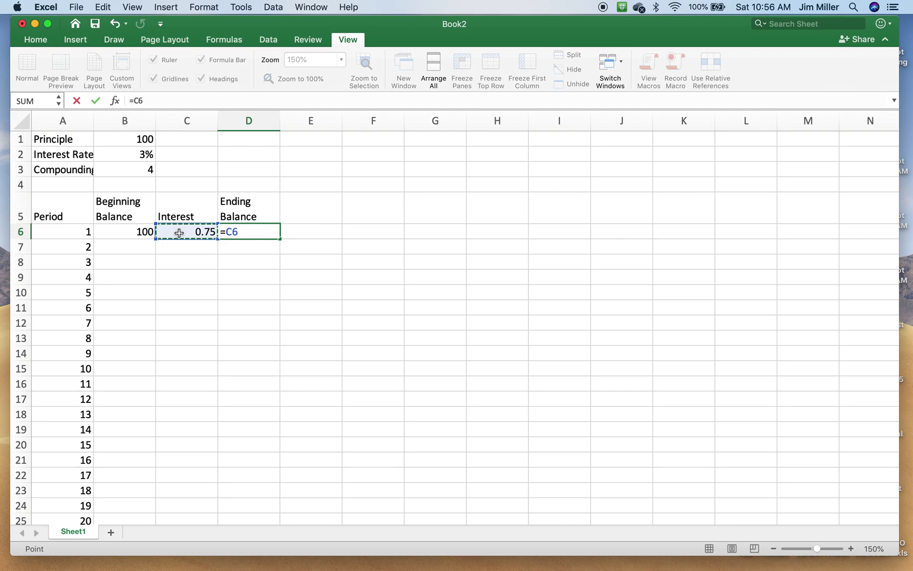
{"action": "left_click", "coordinate": [143, 231]}
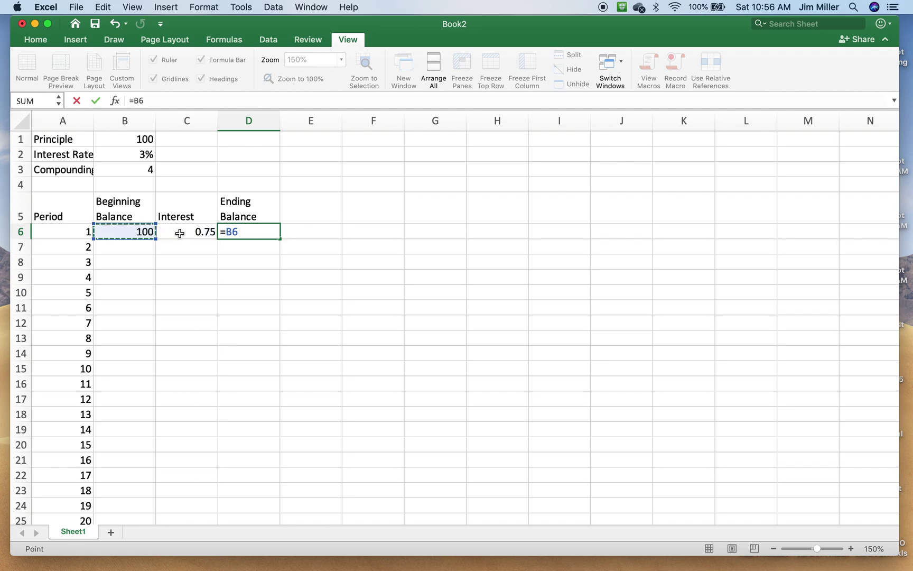
{"action": "type", "text": "+"}
{"action": "left_click", "coordinate": [205, 234]}
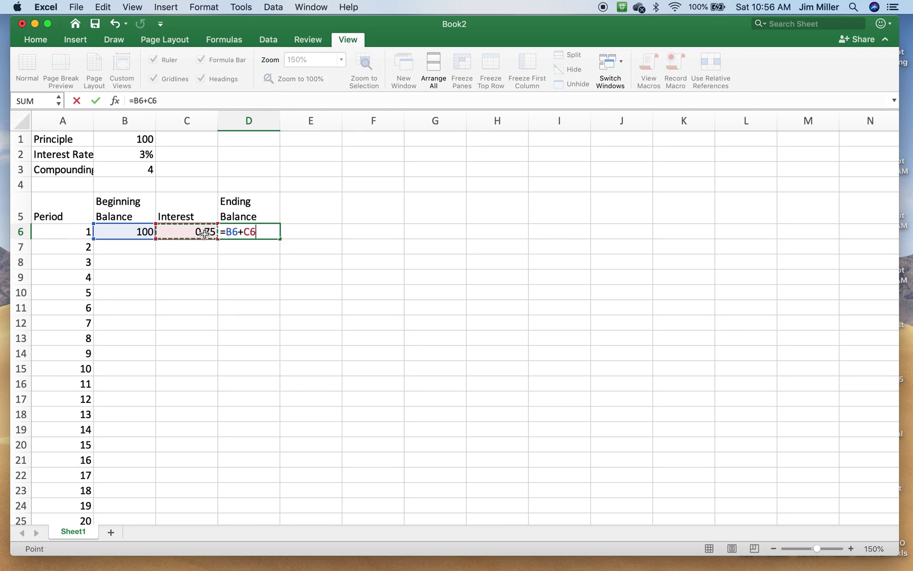
{"action": "key", "text": "Return"}
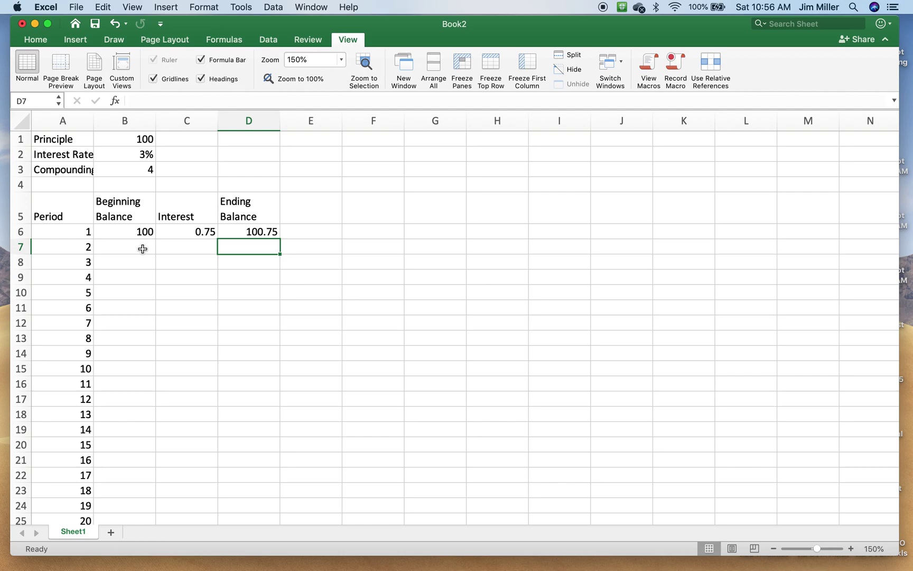
{"action": "left_click", "coordinate": [258, 265]}
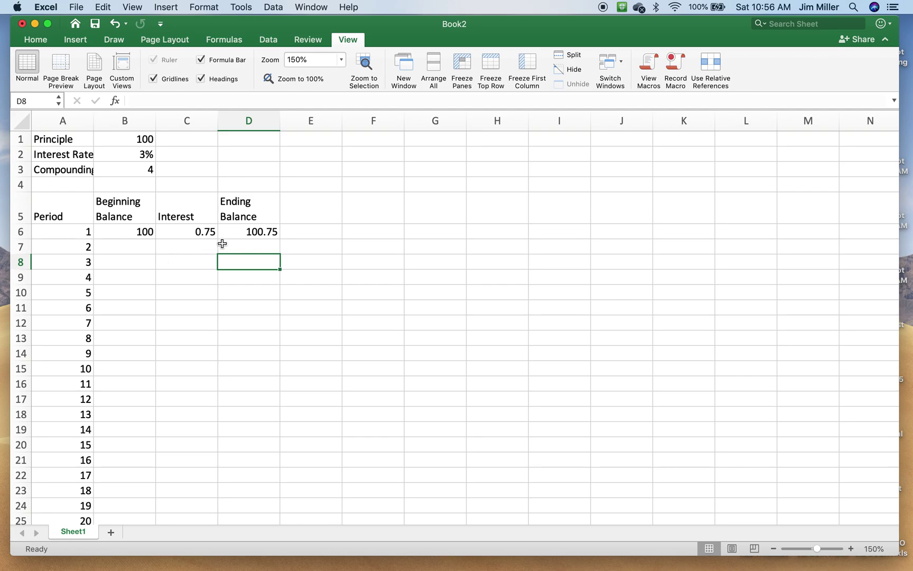
Copy the ending balance formula from D6 down to D7 and check its references.
{"action": "left_click", "coordinate": [265, 232]}
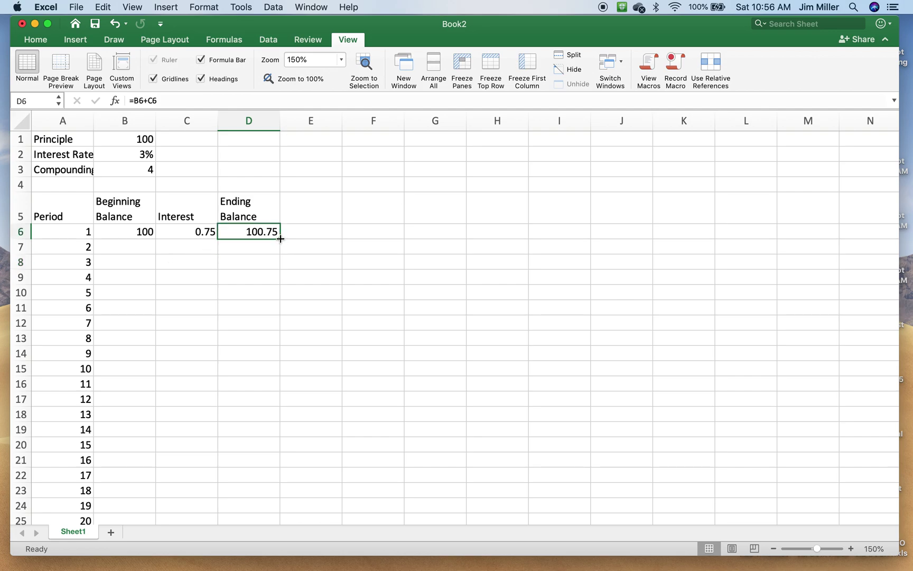
{"action": "left_click_drag", "start_coordinate": [279, 239], "coordinate": [279, 250]}
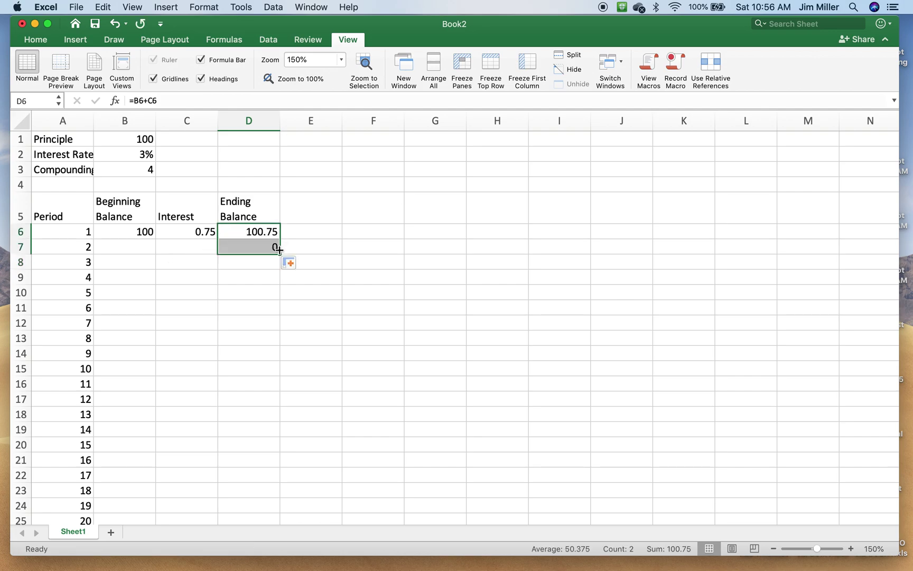
{"action": "left_click", "coordinate": [249, 248]}
{"action": "double_click", "coordinate": [250, 248]}
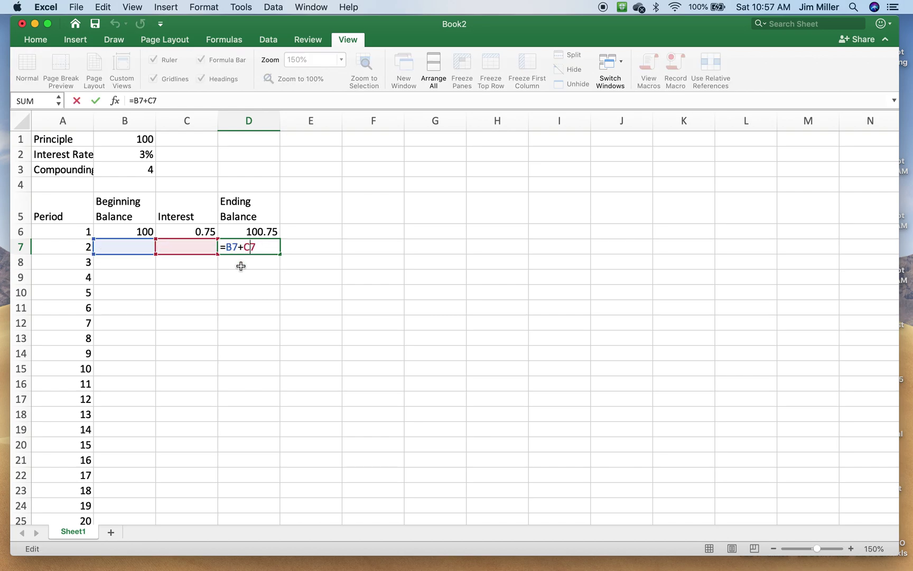
{"action": "key", "text": "Return"}
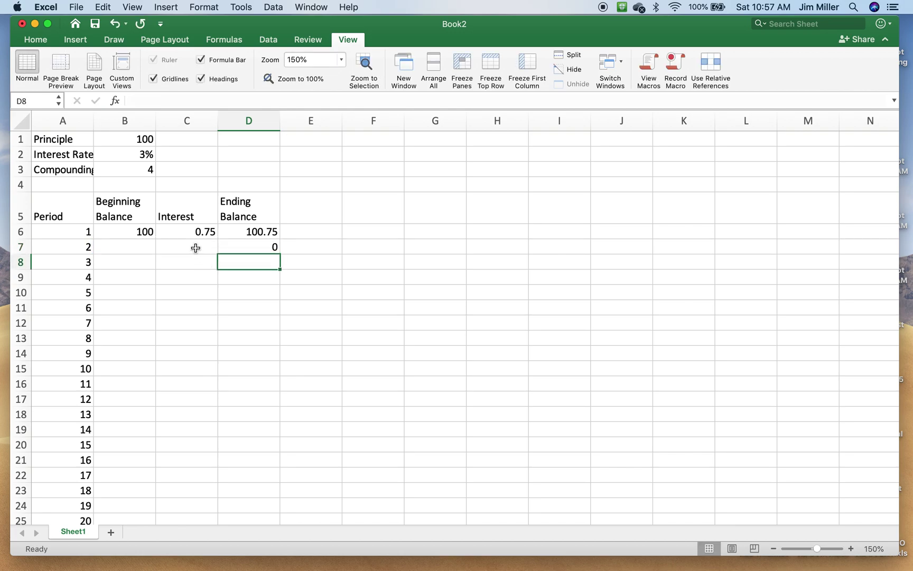
{"action": "left_click", "coordinate": [196, 248]}
Copy the interest formula from C6 down to C7 and verify its absolute references.
{"action": "left_click", "coordinate": [211, 233]}
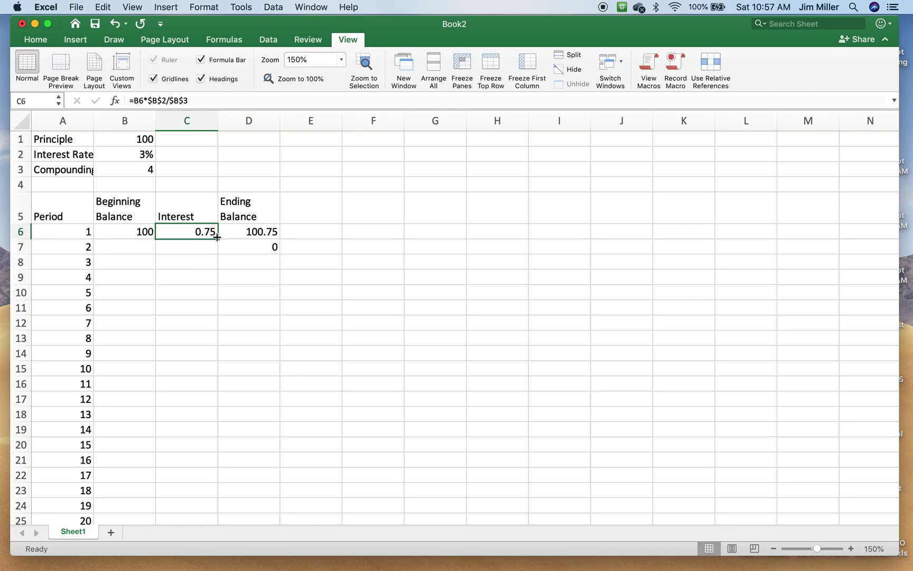
{"action": "left_click_drag", "start_coordinate": [217, 238], "coordinate": [216, 251]}
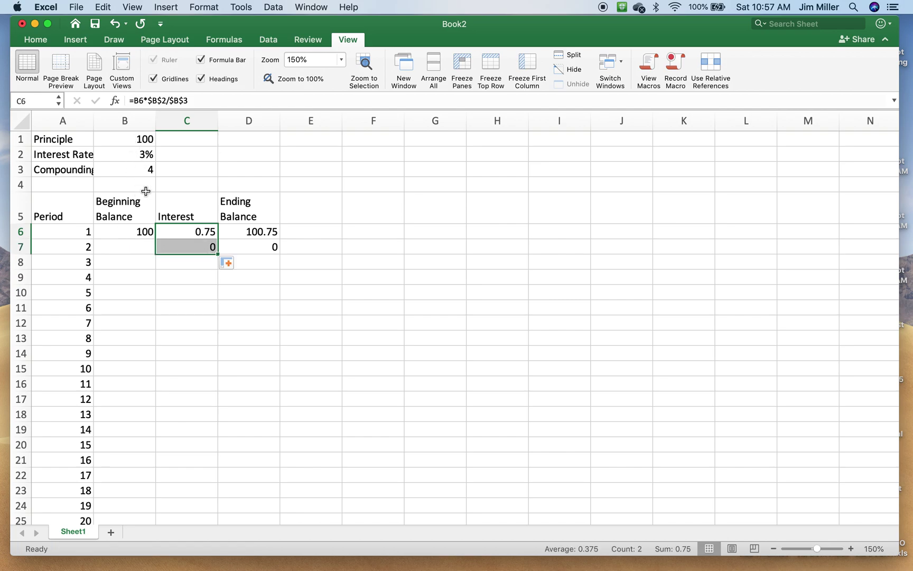
{"action": "double_click", "coordinate": [191, 247]}
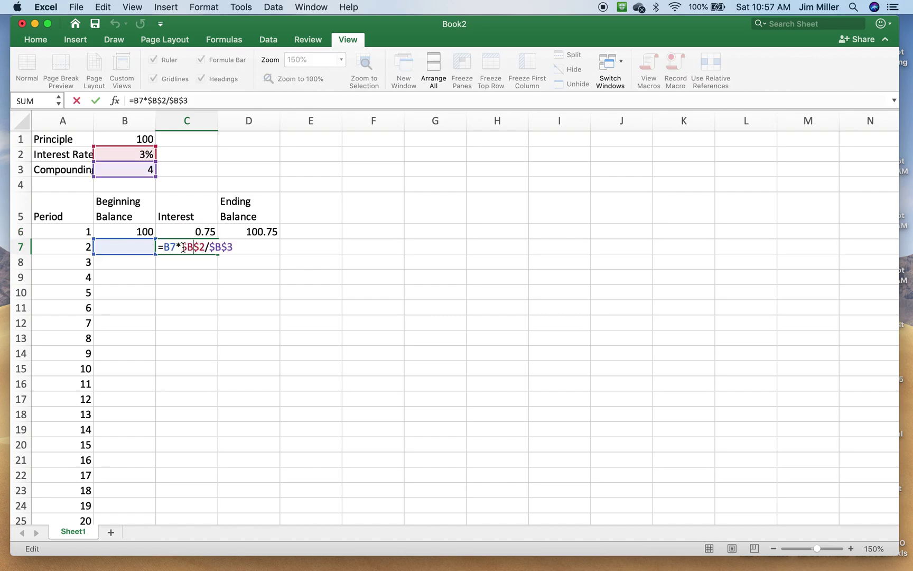
{"action": "left_click", "coordinate": [194, 247]}
{"action": "key", "text": "Return"}
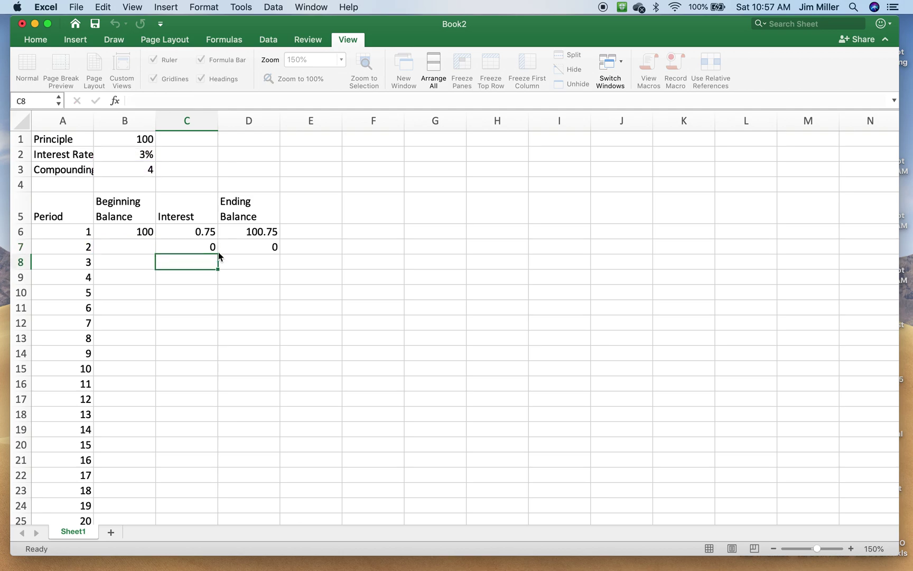
{"action": "left_click", "coordinate": [134, 246]}
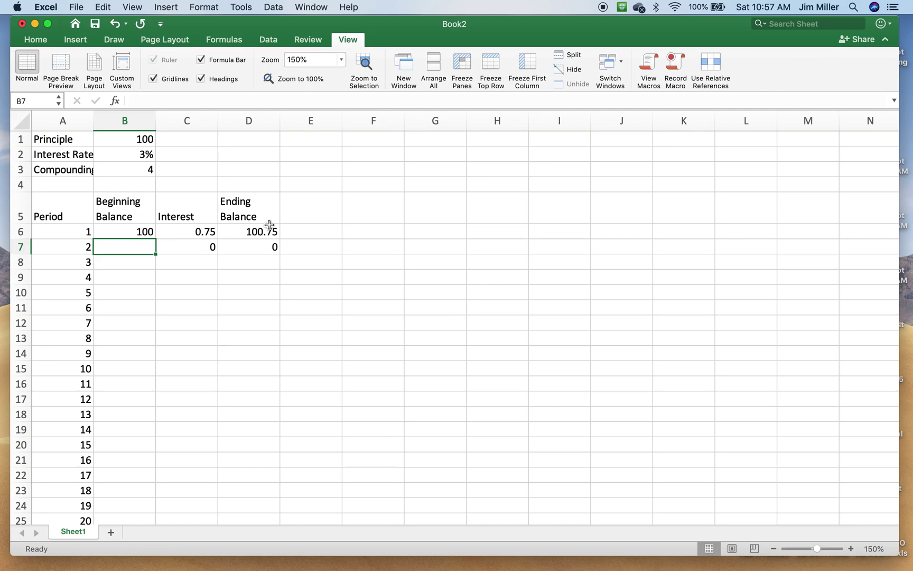
Set B7 to =D6 so period 2 starts at 100.75, then select B6:D7.
{"action": "type", "text": "="}
{"action": "left_click", "coordinate": [245, 233]}
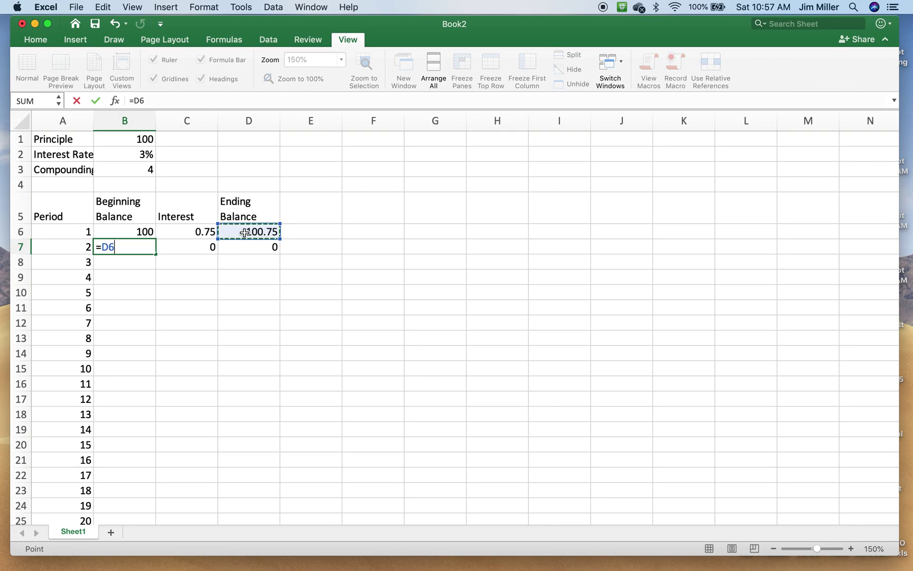
{"action": "key", "text": "Return"}
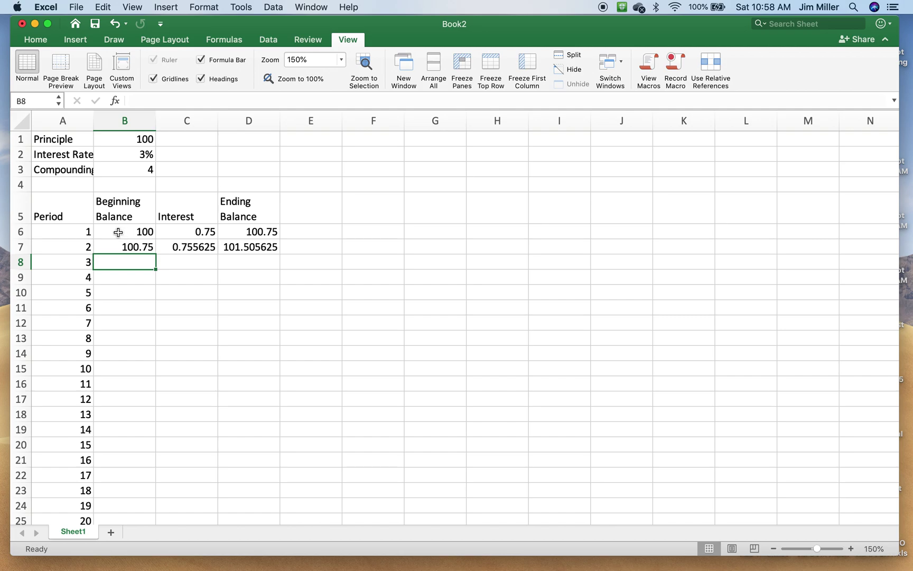
{"action": "left_click_drag", "start_coordinate": [121, 233], "coordinate": [235, 251]}
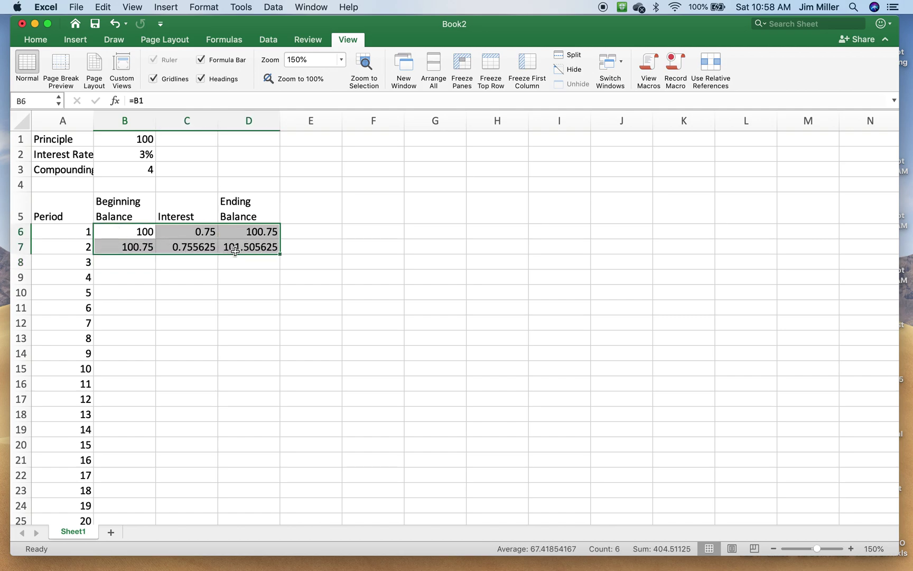
Format B6:D7 as two-decimal dollar Currency with negative amounts shown in red.
{"action": "left_click", "coordinate": [210, 11]}
{"action": "left_click", "coordinate": [209, 21]}
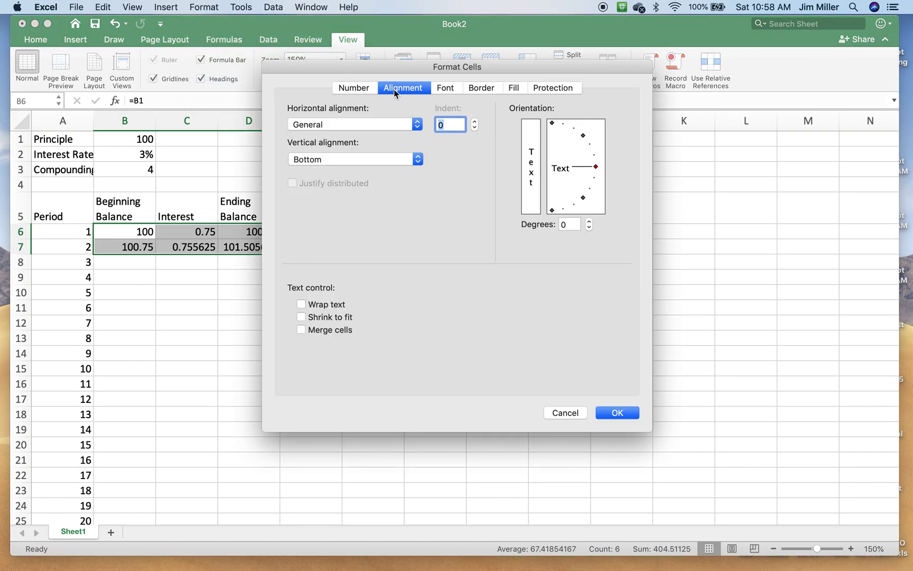
{"action": "left_click", "coordinate": [362, 88]}
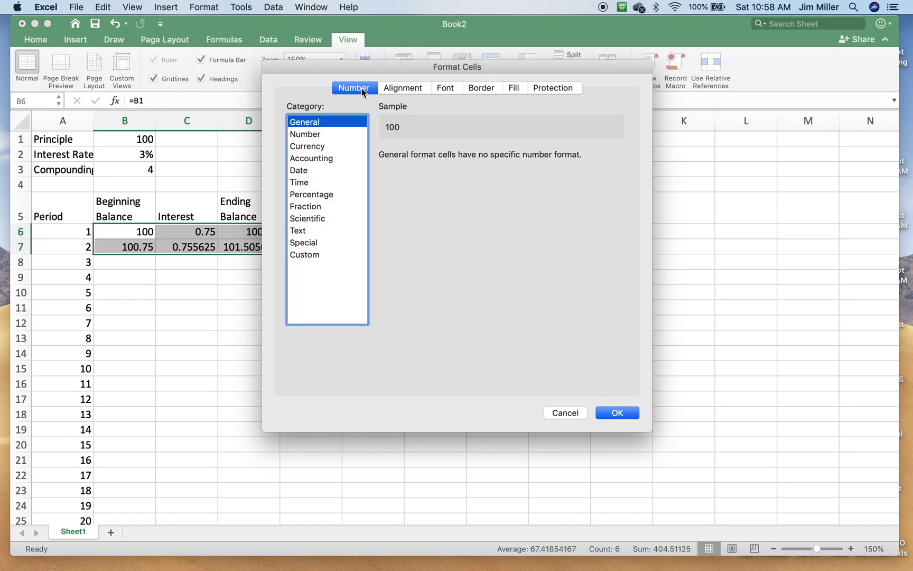
{"action": "left_click", "coordinate": [312, 147]}
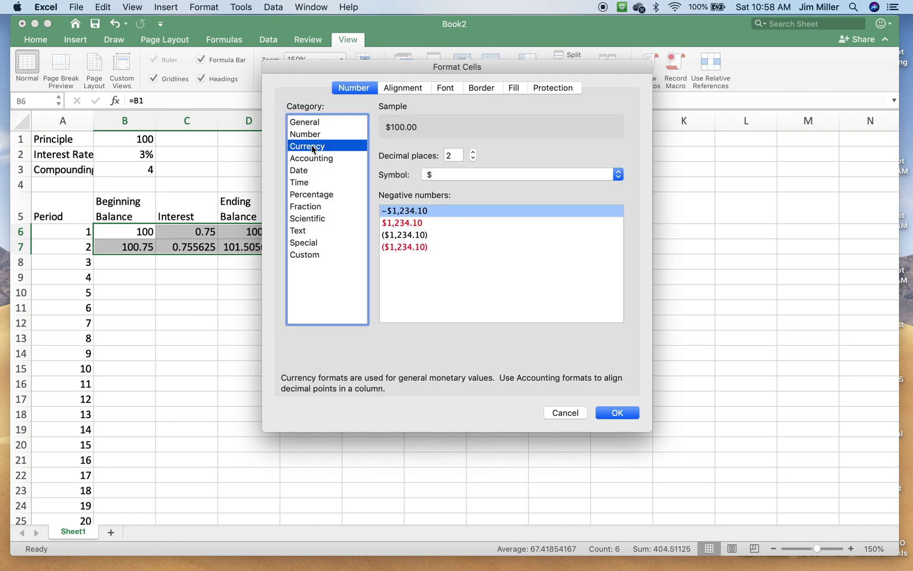
{"action": "left_click", "coordinate": [401, 227]}
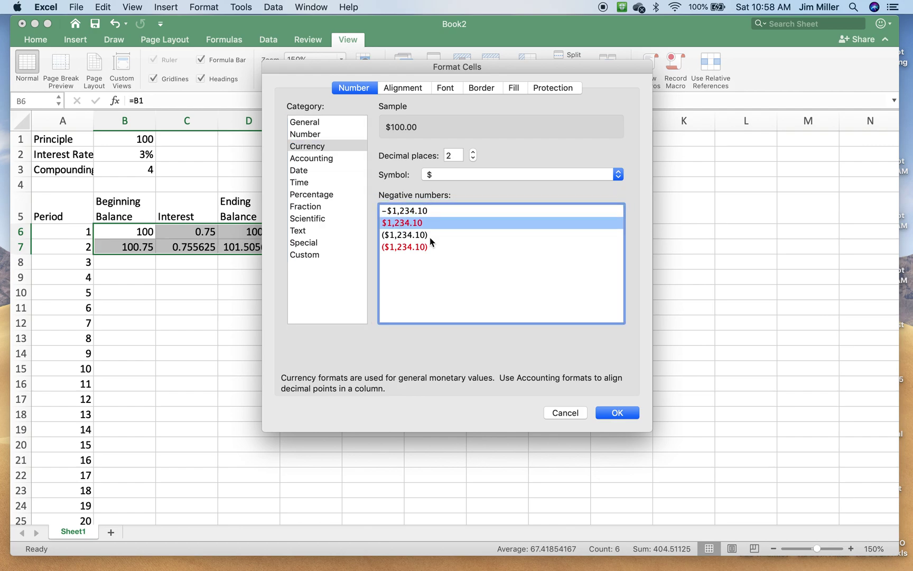
{"action": "left_click", "coordinate": [605, 414]}
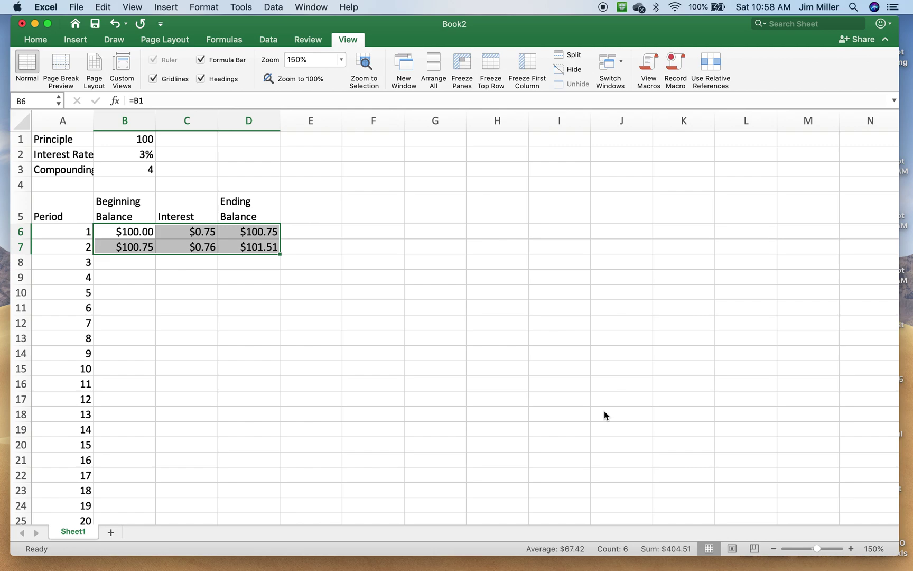
{"action": "left_click", "coordinate": [187, 242]}
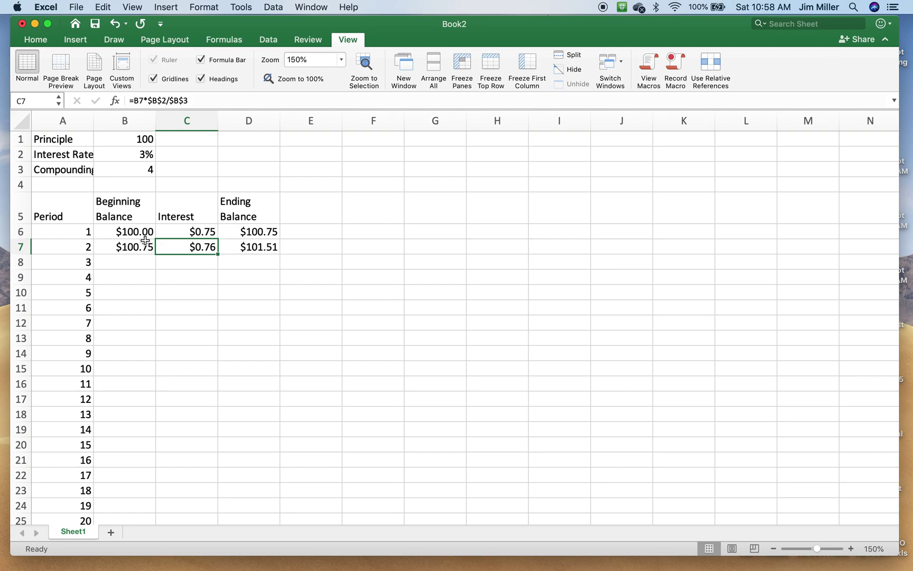
Copy the B7:D7 formulas down to row 200, so period 20 ends at $116.12.
{"action": "left_click", "coordinate": [124, 246]}
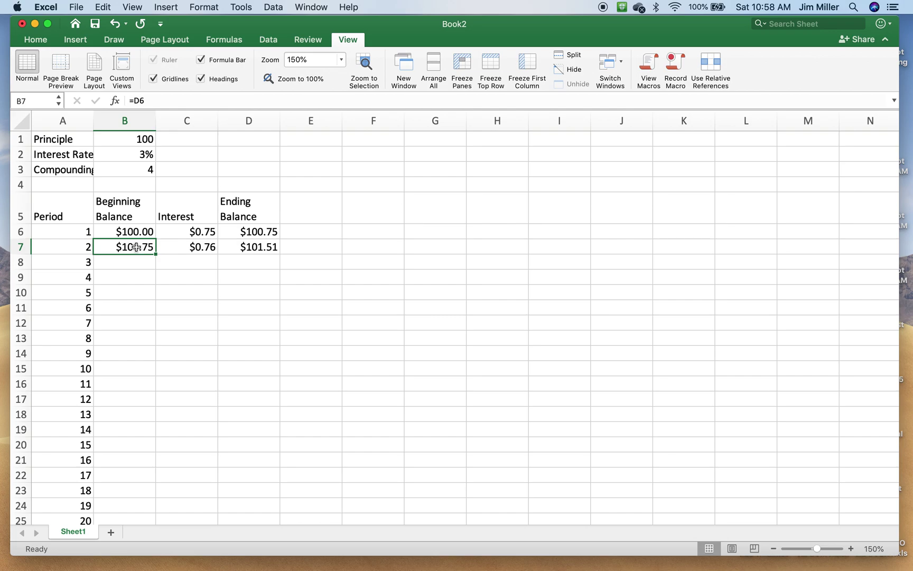
{"action": "left_click_drag", "start_coordinate": [154, 248], "coordinate": [232, 247]}
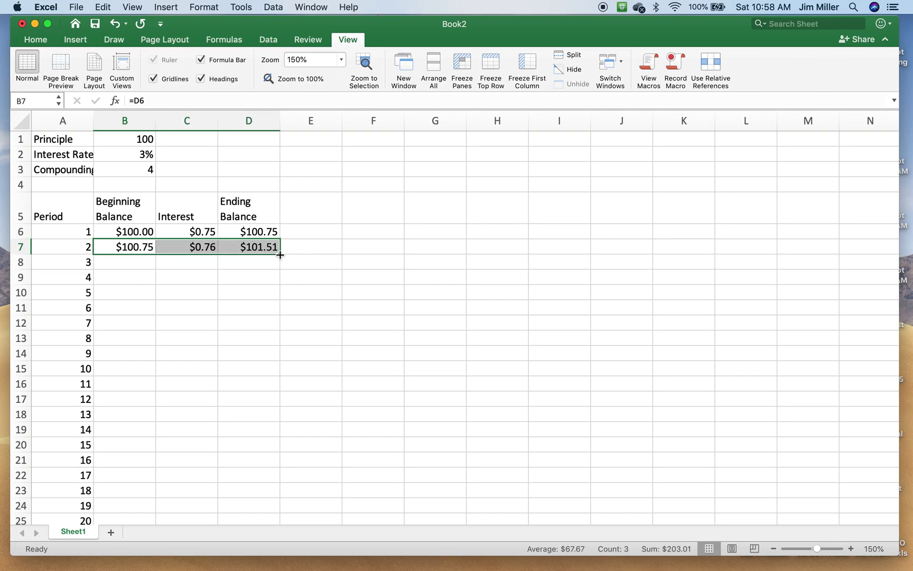
{"action": "left_click_drag", "start_coordinate": [280, 255], "coordinate": [271, 500]}
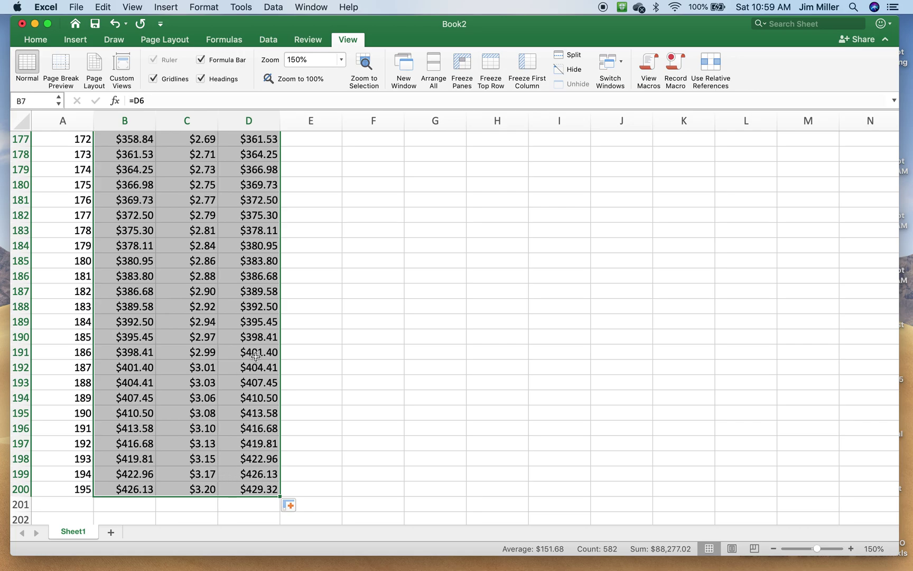
{"action": "scroll", "coordinate": [256, 356], "scroll_direction": "up", "scroll_amount": 20}
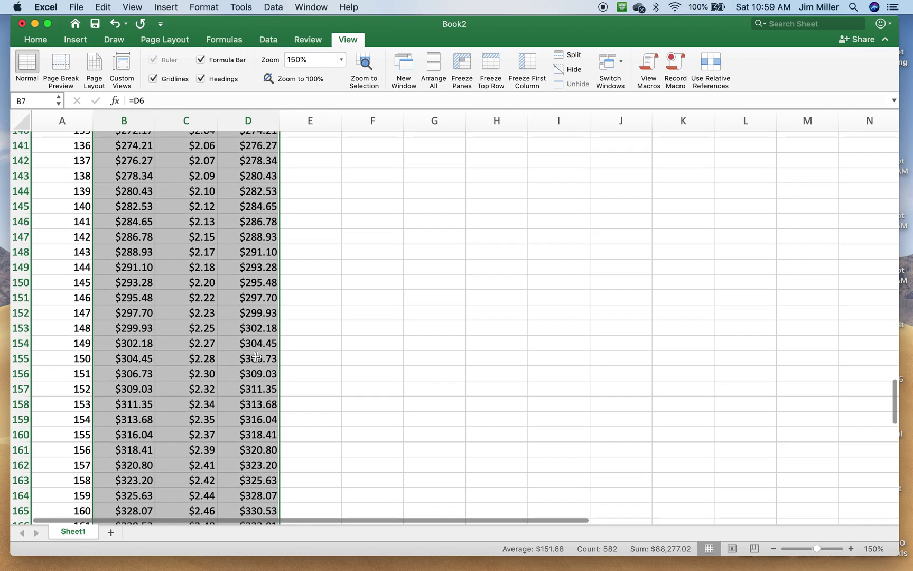
{"action": "scroll", "coordinate": [256, 355], "scroll_direction": "up", "scroll_amount": 20}
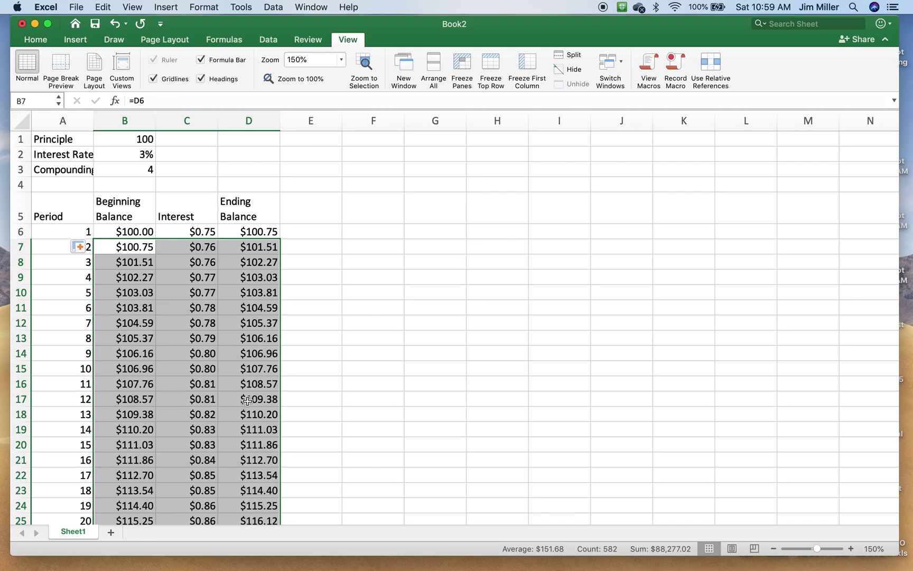
Change the principal in B1 to 500.
{"action": "left_click", "coordinate": [142, 138]}
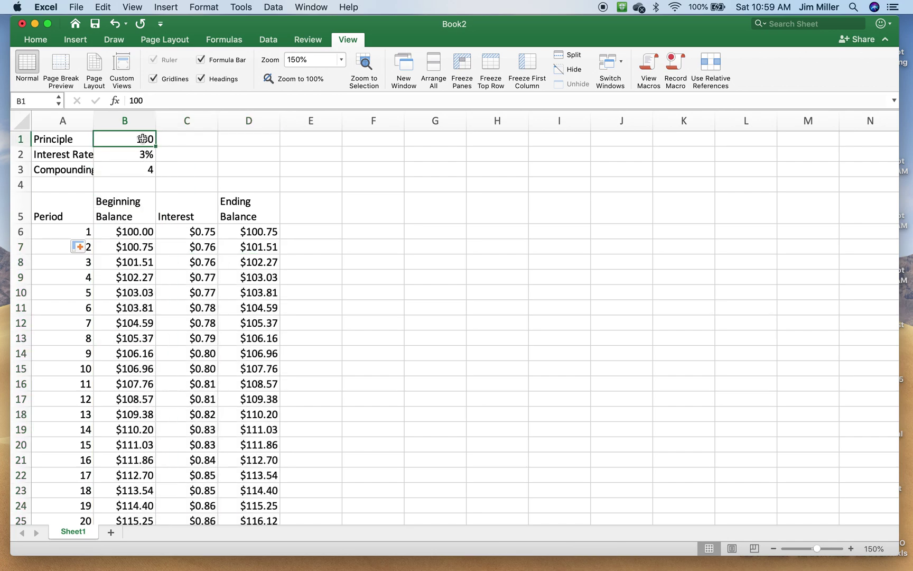
{"action": "type", "text": "500"}
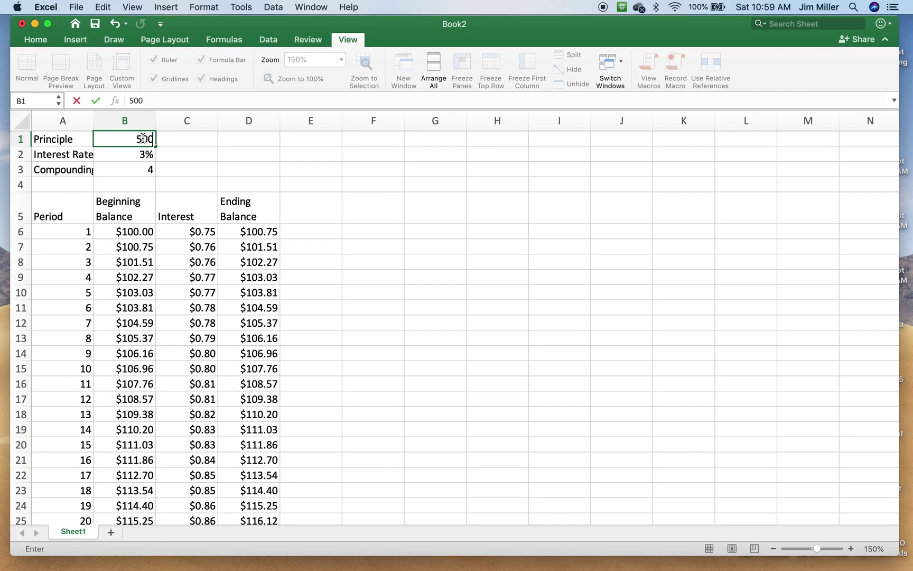
{"action": "key", "text": "Return"}
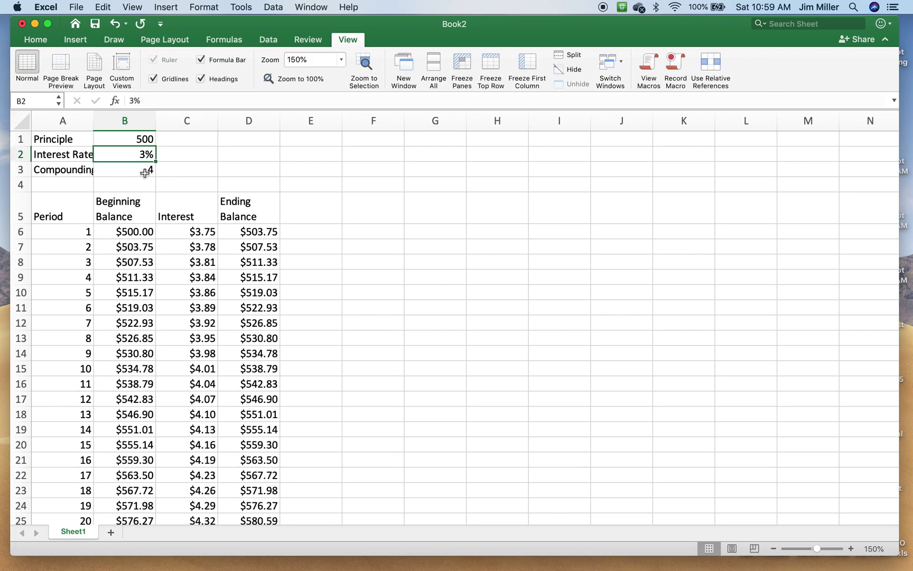
Change the compounding value in B3 from 4 to 12, so period 20 ends at $525.60.
{"action": "left_click", "coordinate": [139, 170]}
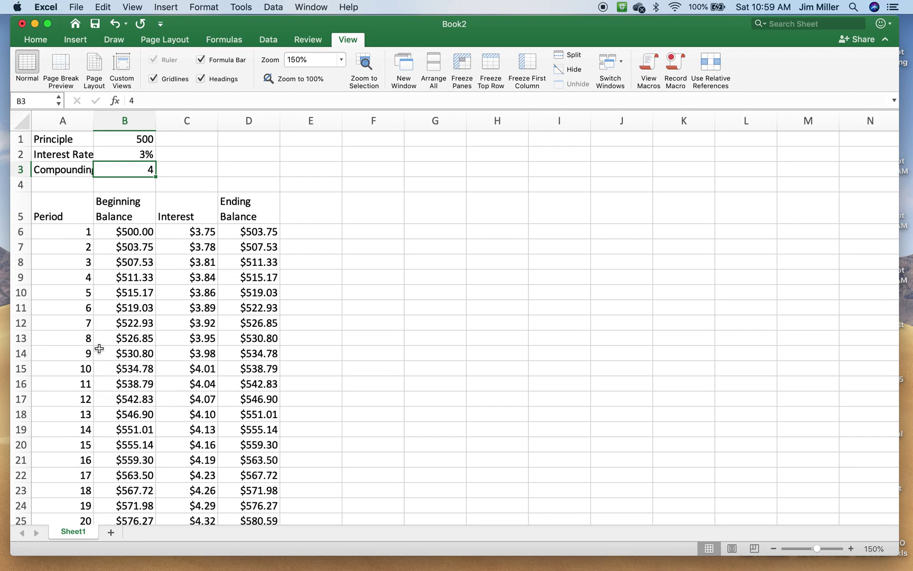
{"action": "scroll", "coordinate": [100, 348], "scroll_direction": "down", "scroll_amount": 2}
{"action": "scroll", "coordinate": [99, 348], "scroll_direction": "up", "scroll_amount": 2}
{"action": "scroll", "coordinate": [99, 348], "scroll_direction": "right", "scroll_amount": 1}
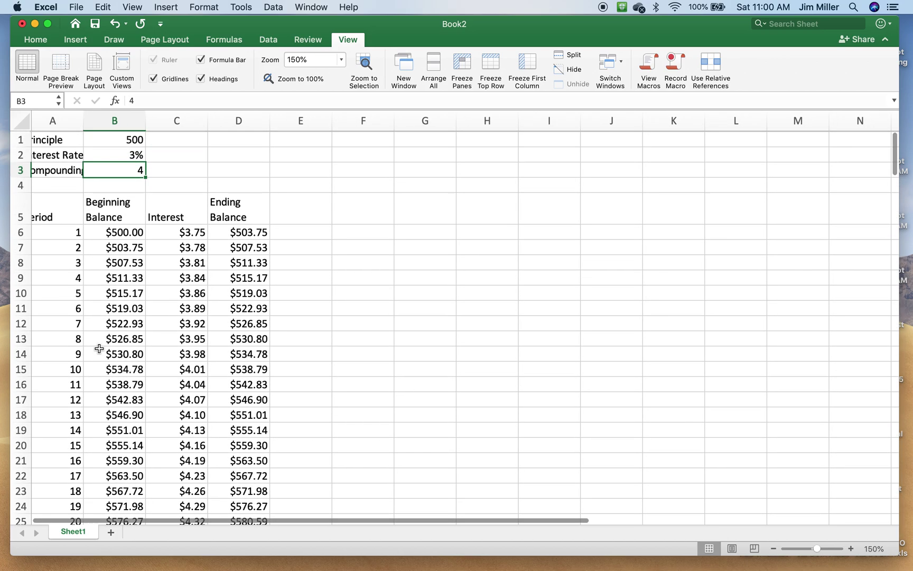
{"action": "scroll", "coordinate": [100, 349], "scroll_direction": "left", "scroll_amount": 1}
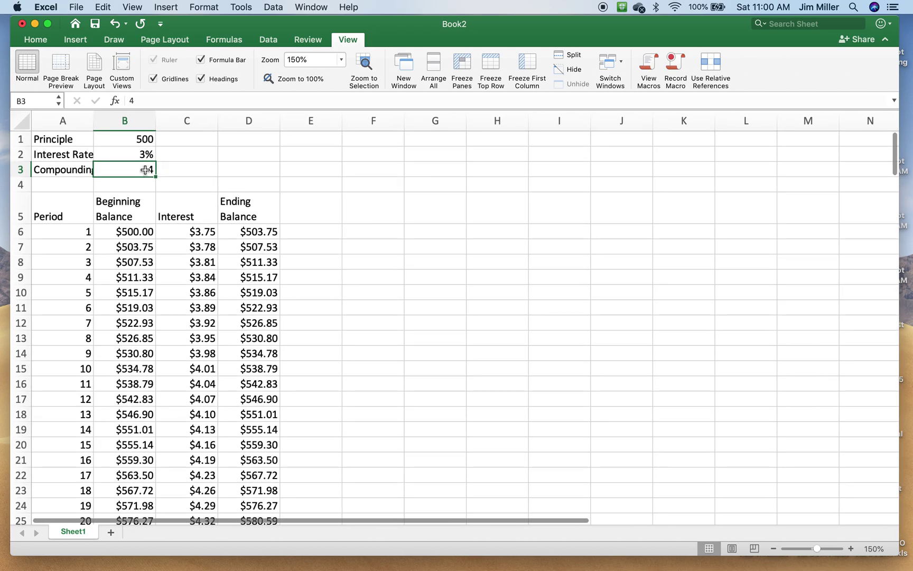
{"action": "double_click", "coordinate": [148, 170]}
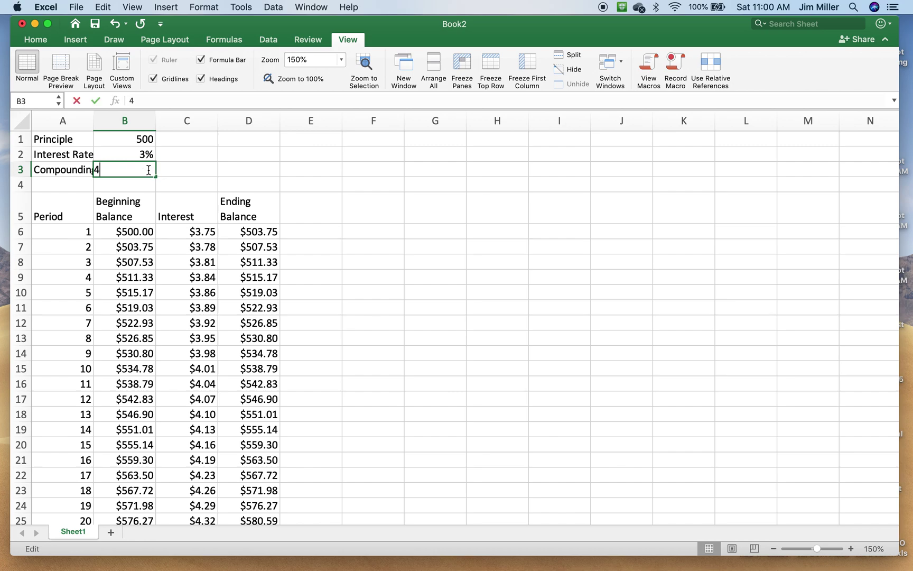
{"action": "key", "text": "BackSpace"}
{"action": "type", "text": "12"}
{"action": "key", "text": "Return"}
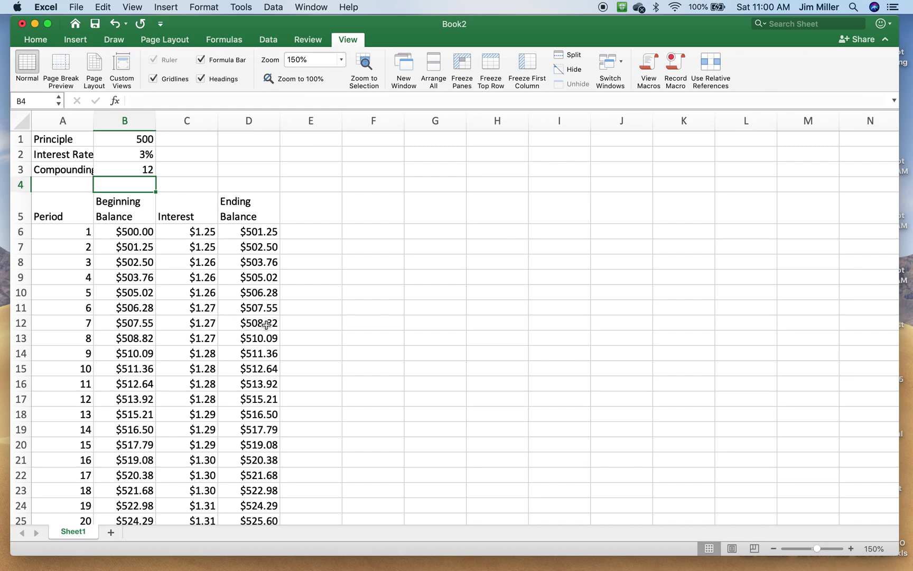
{"action": "scroll", "coordinate": [240, 321], "scroll_direction": "right", "scroll_amount": 2}
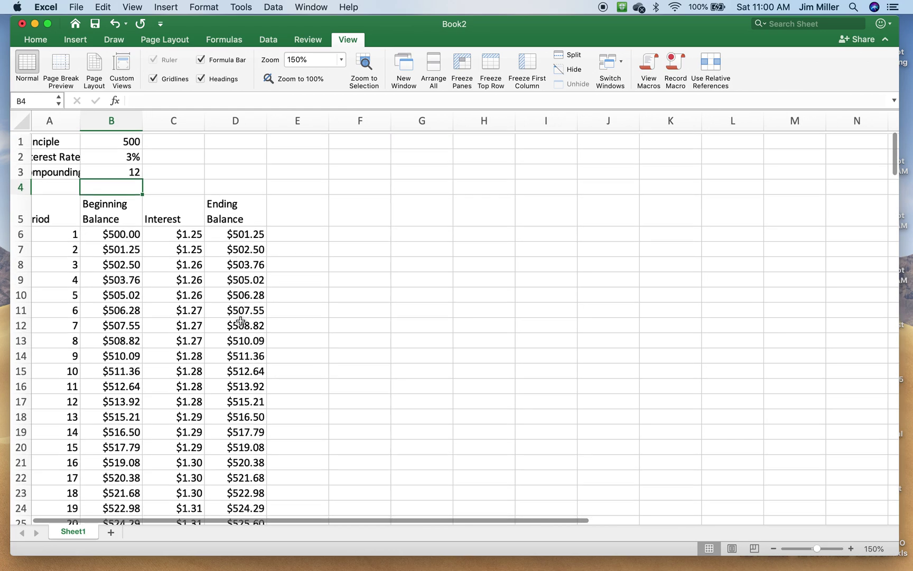